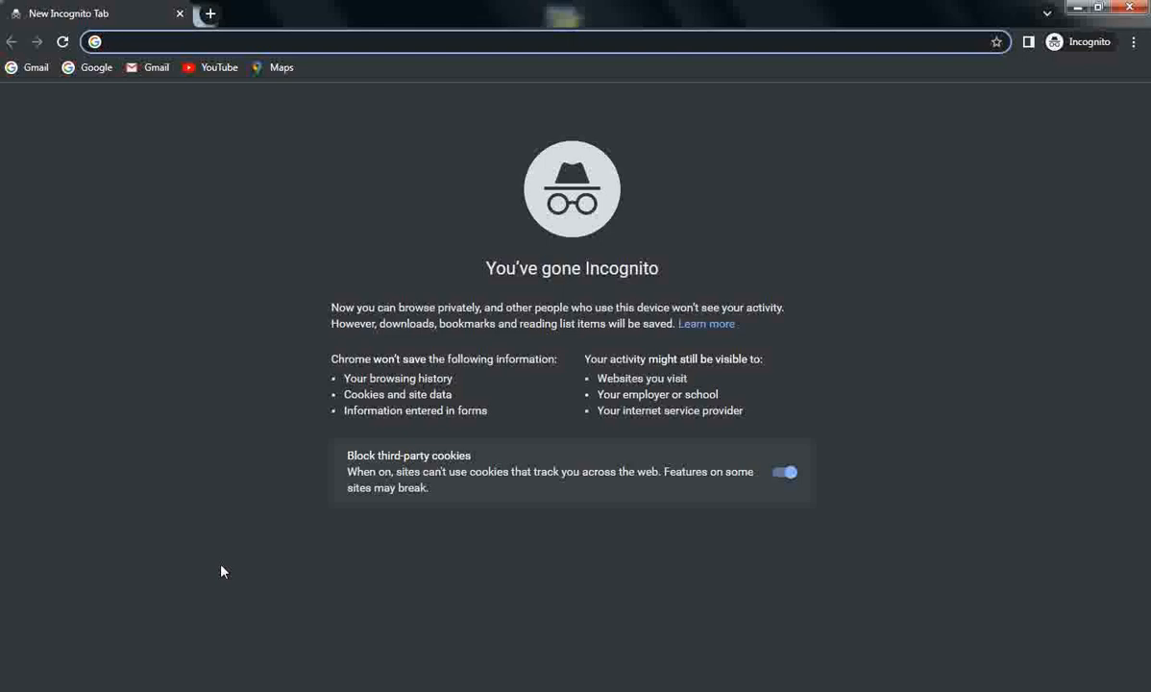
Load iris.fbr.gov.pk in Chrome and dismiss the Google Translate offer
text(i)
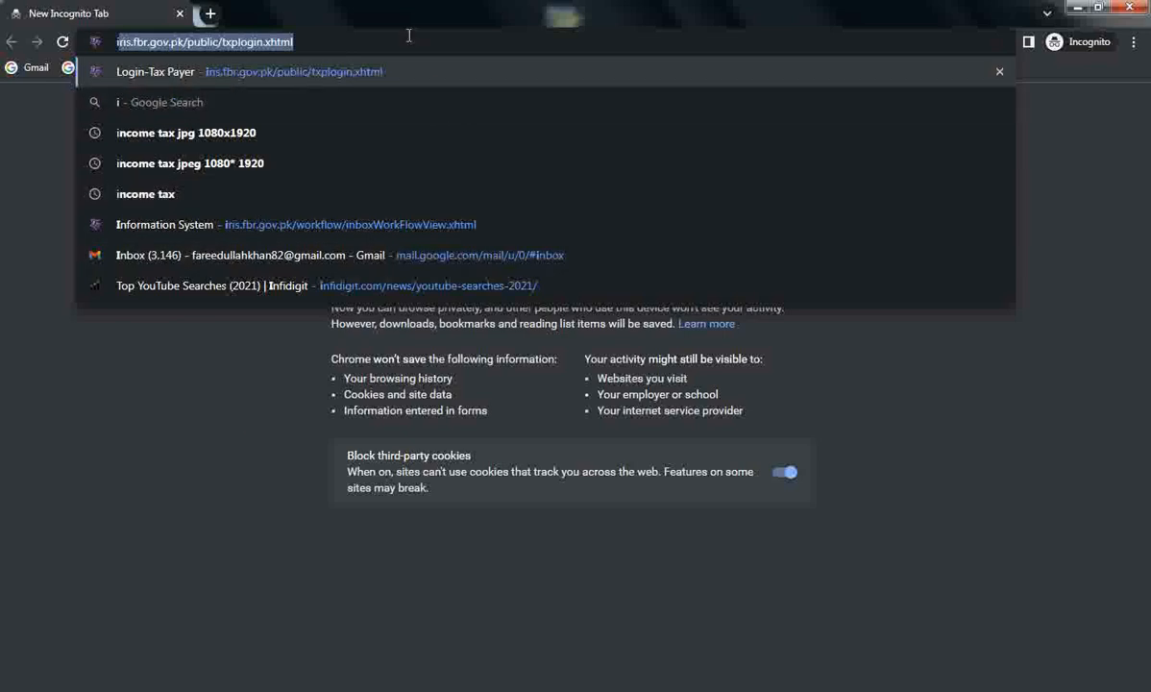
key(Right)
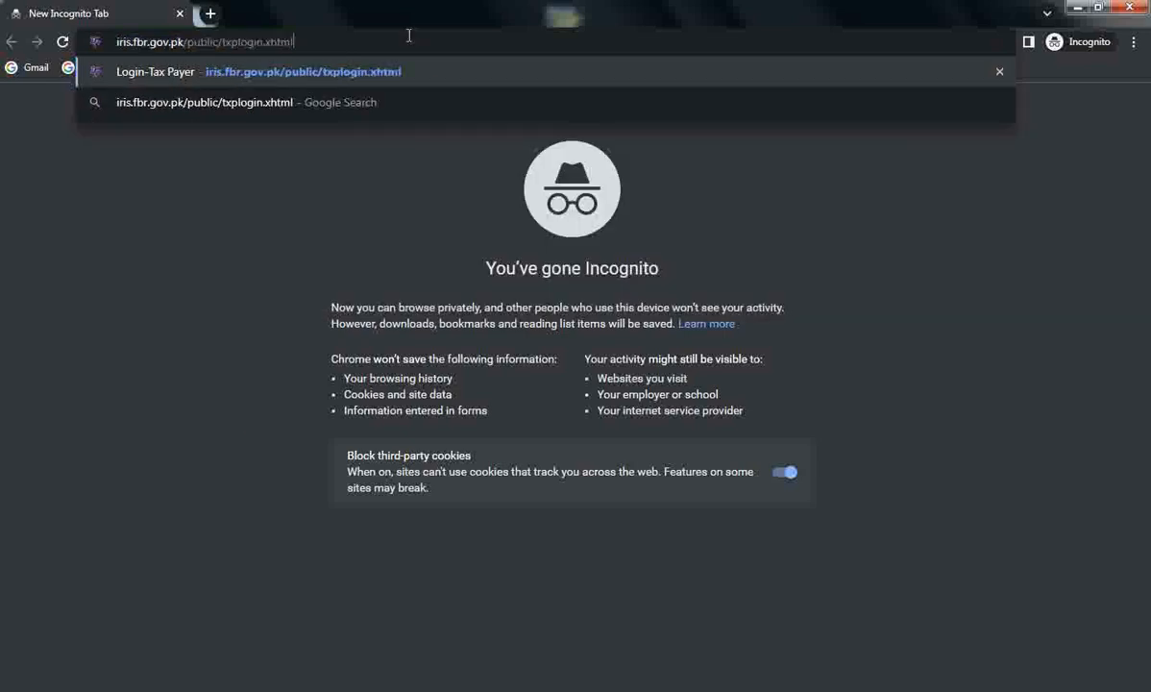
key(Return)
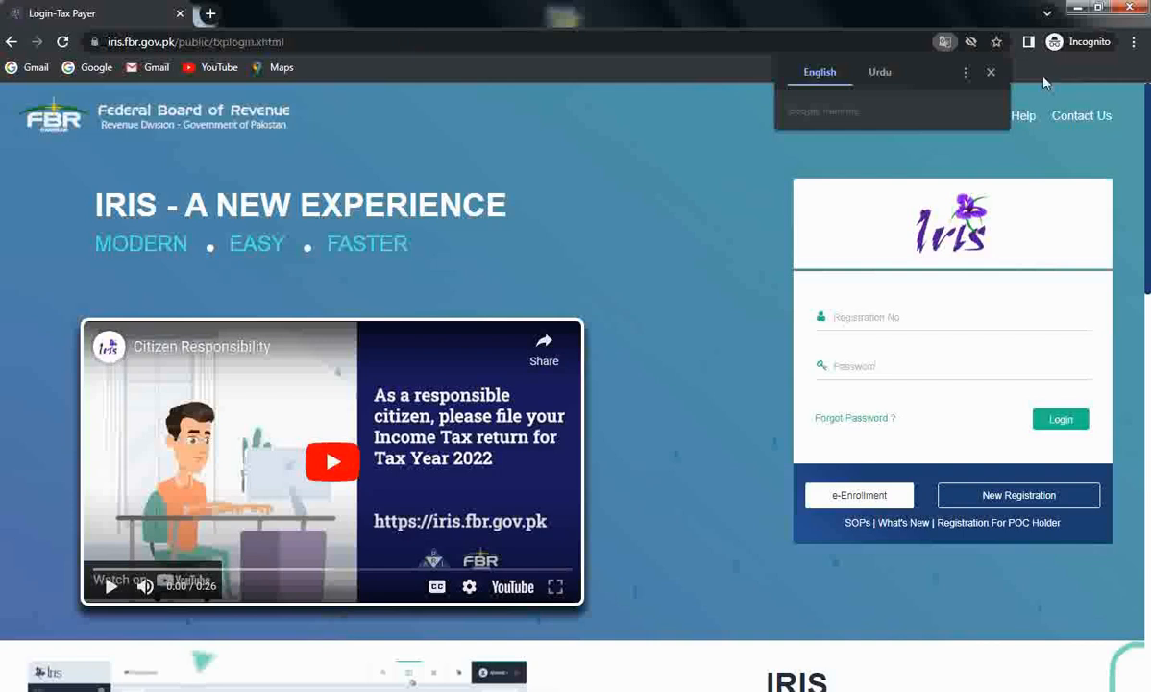
click(991, 74)
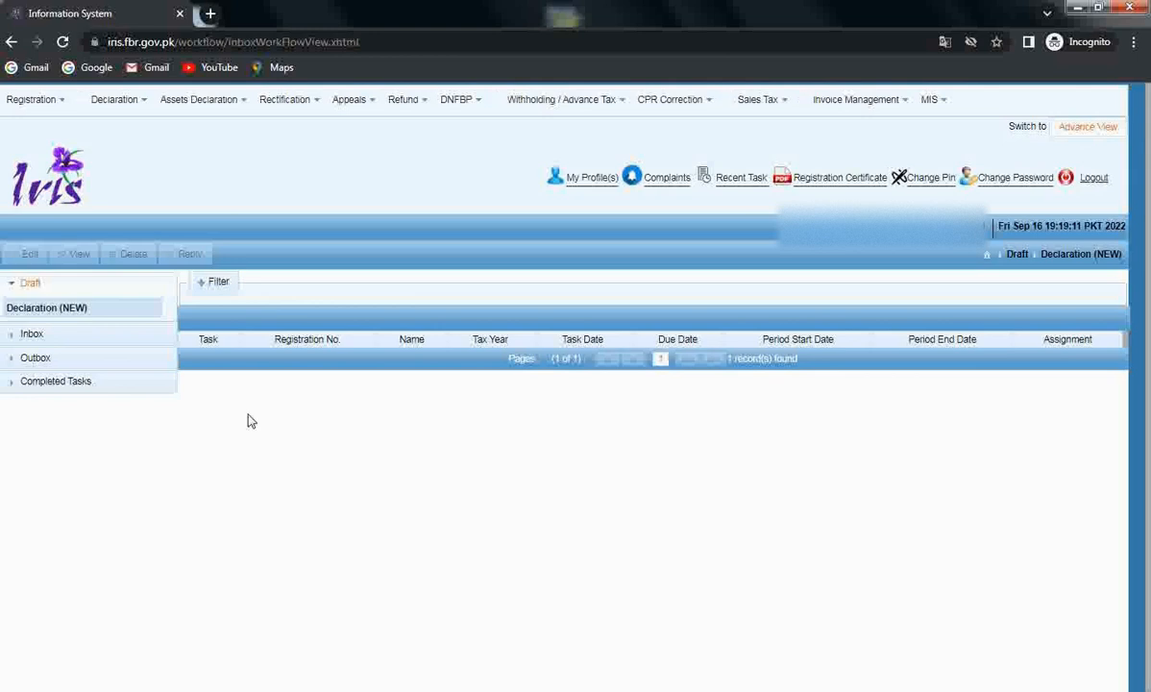
Bring up the Declaration list of returns and statements
click(115, 102)
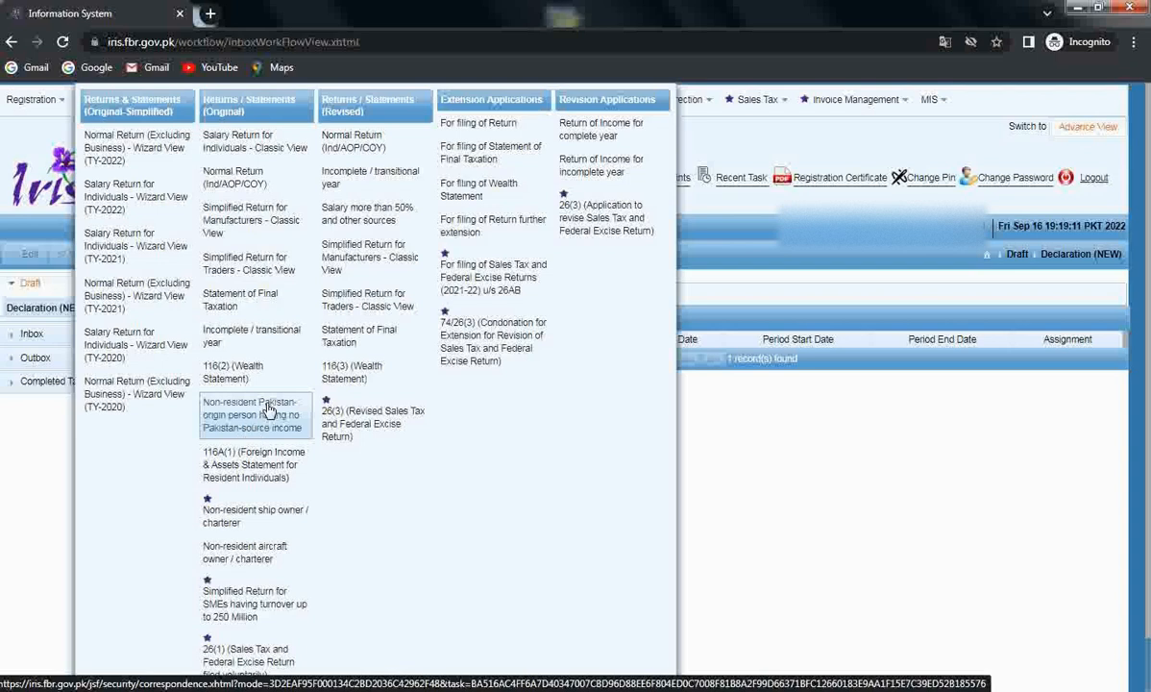
Start the 114(1) Pakistan-origin non-resident return for period 01-Jul-2021 to 30-Jun-2022 (tax year 2022)
click(270, 410)
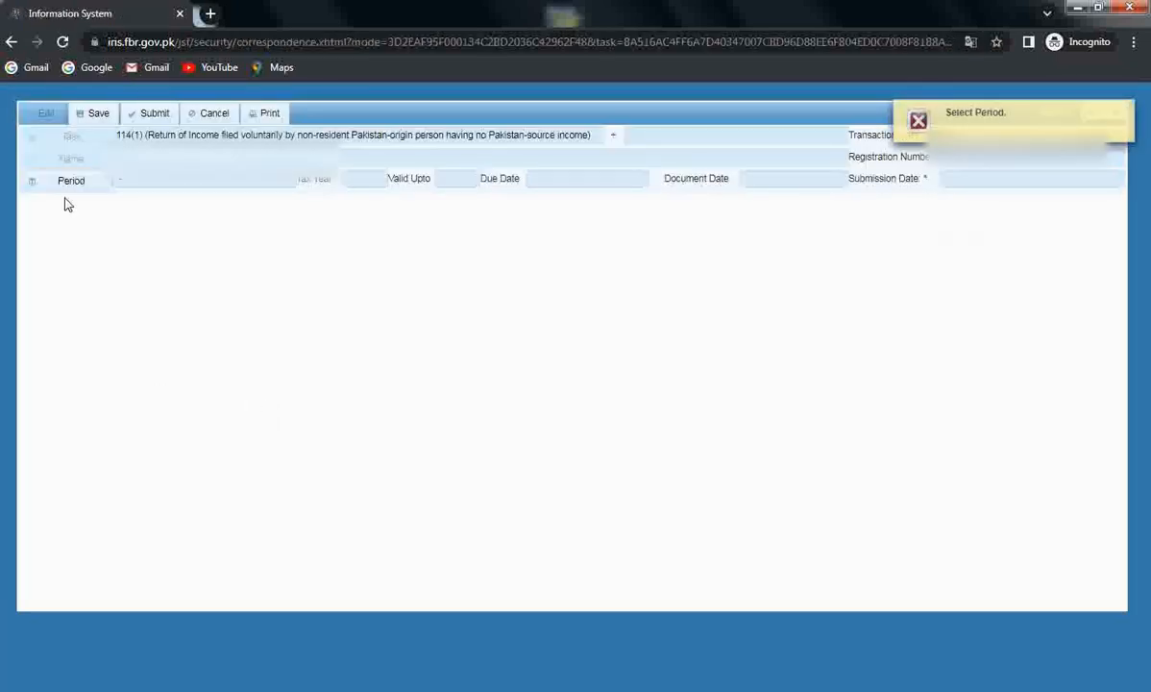
click(73, 182)
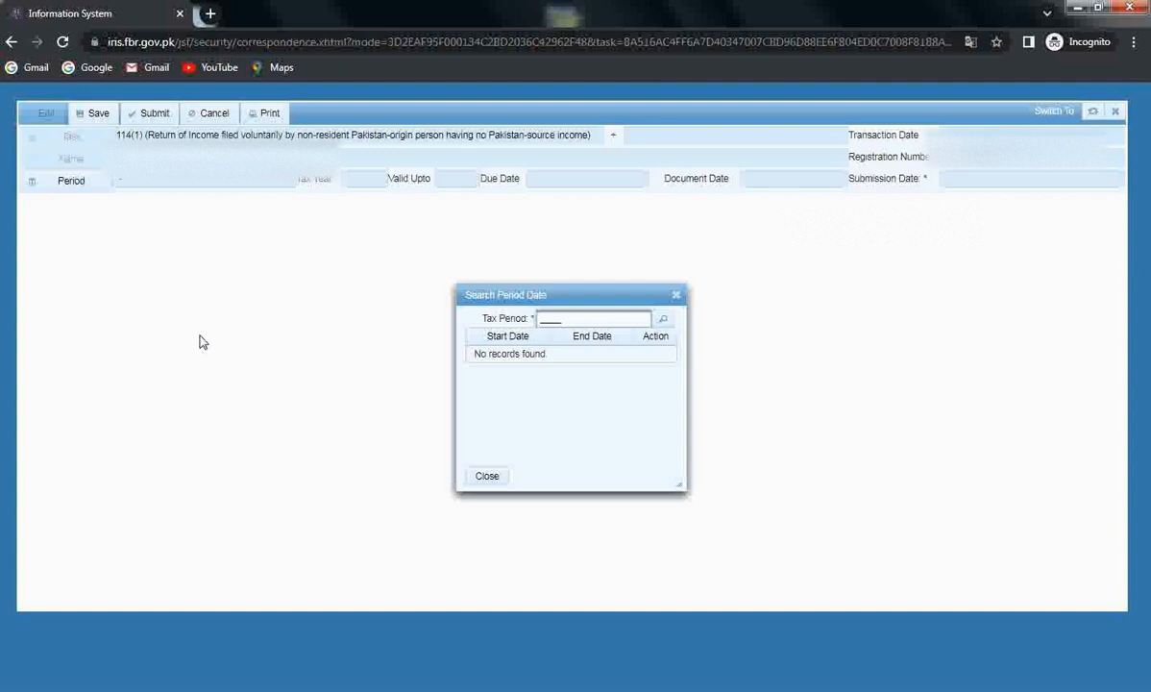
text(2022)
key(Return)
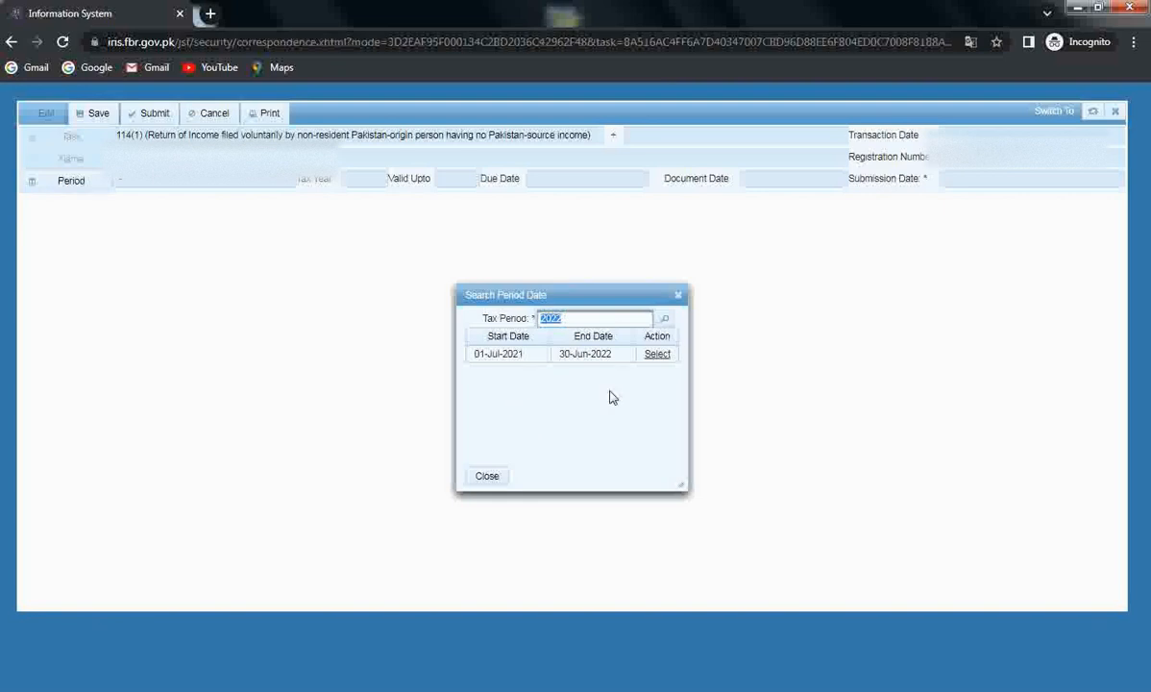
click(658, 356)
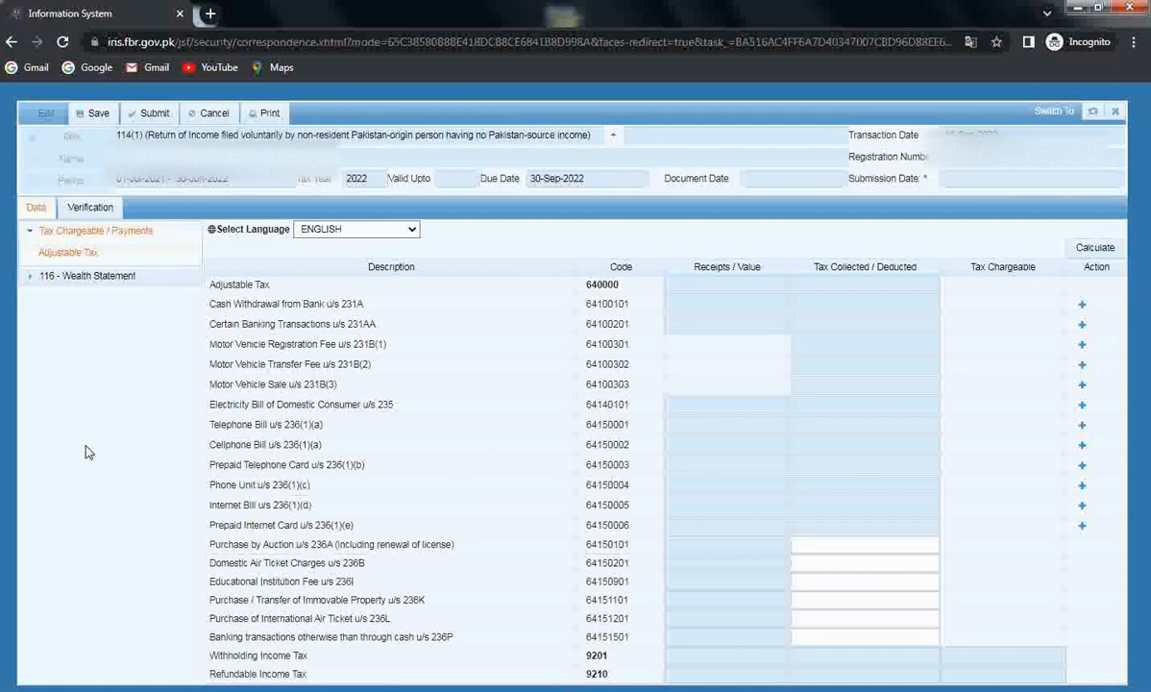
Add a Cash Withdrawal u/s 231A entry with the bank account number and HBL Modal Town Branch, Lahore
click(85, 256)
click(1083, 307)
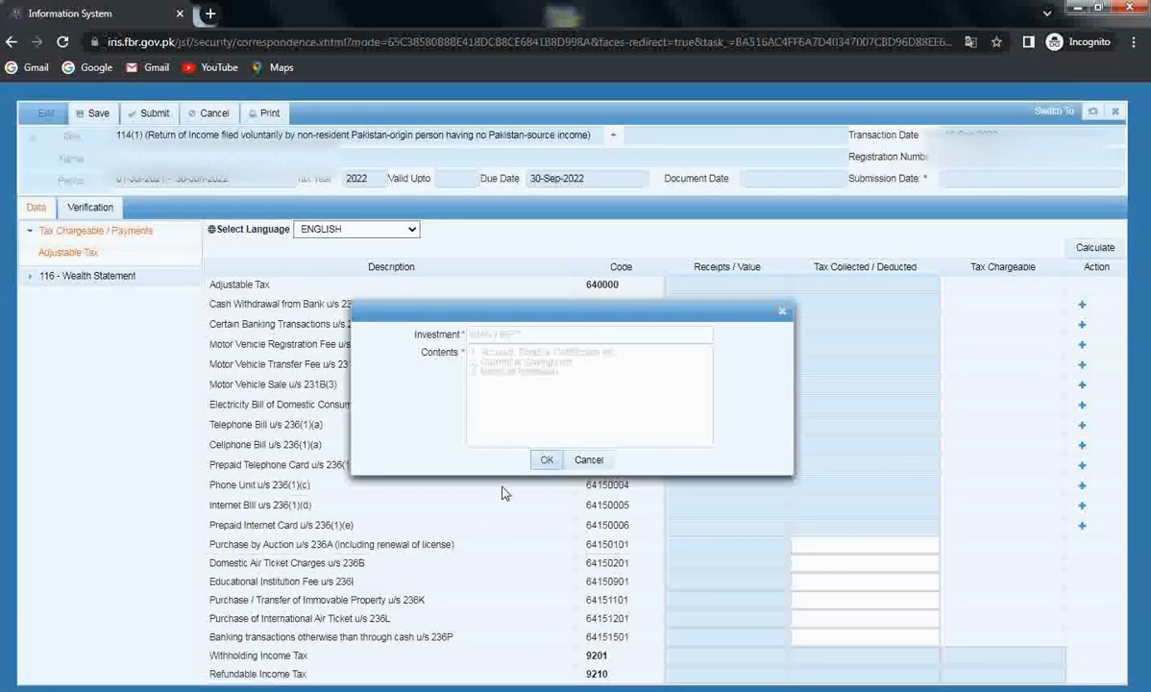
click(581, 332)
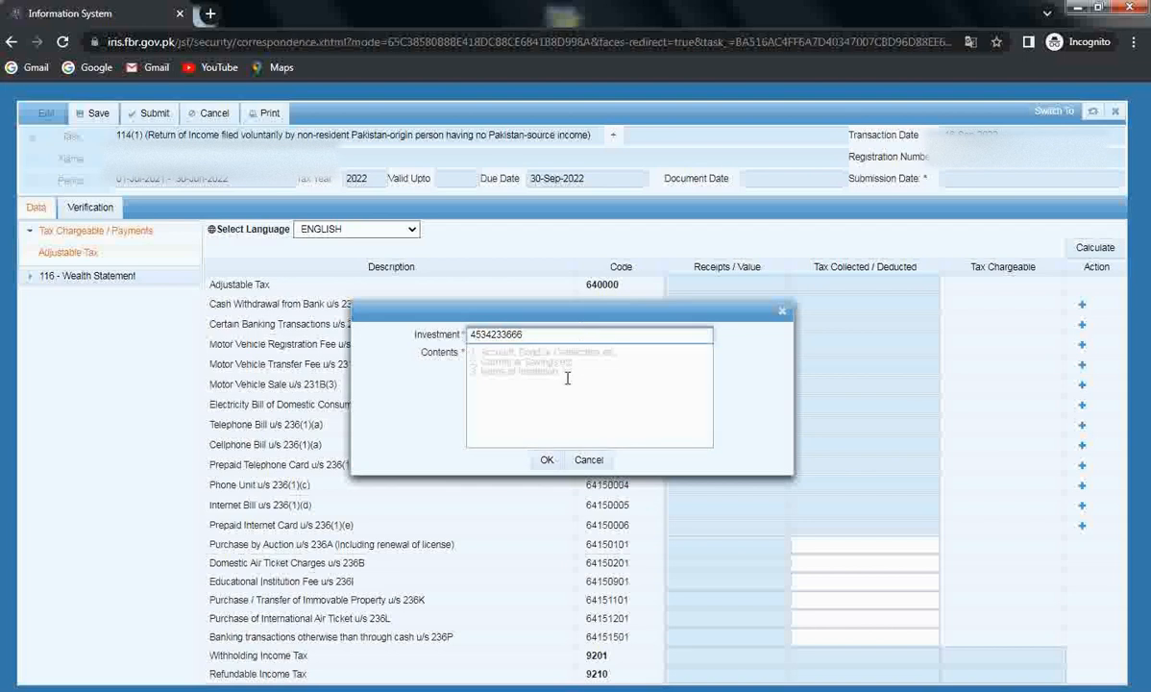
click(559, 364)
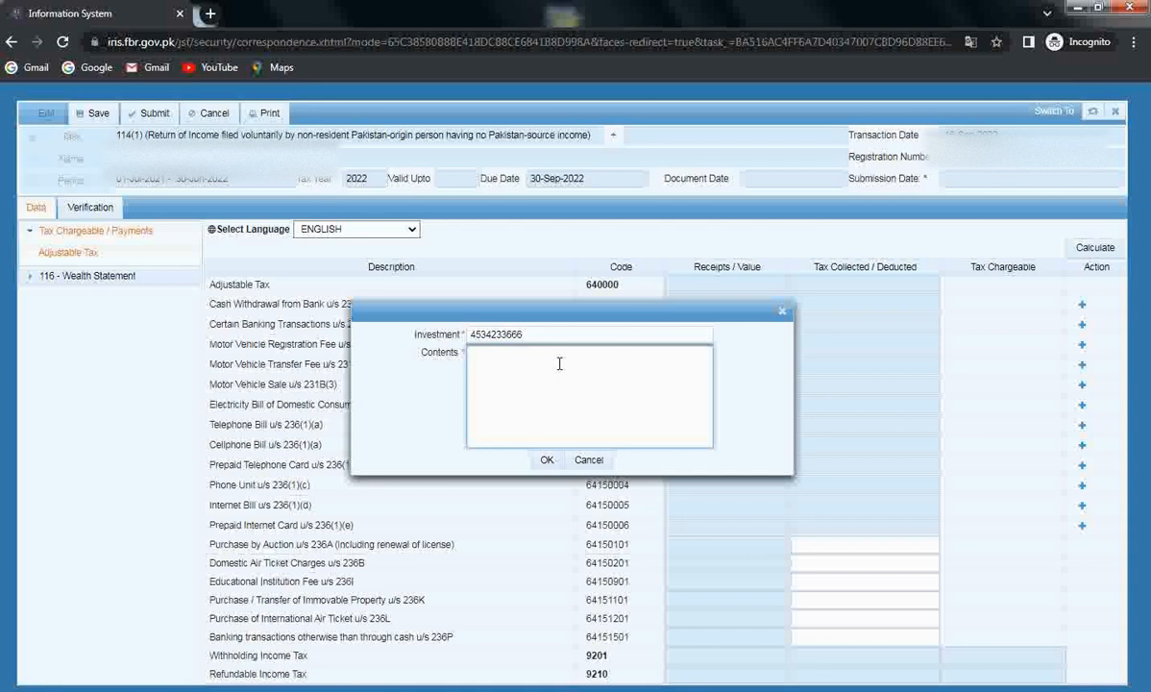
click(559, 363)
text(HBL Modal Town Branch, Lahore)
click(544, 461)
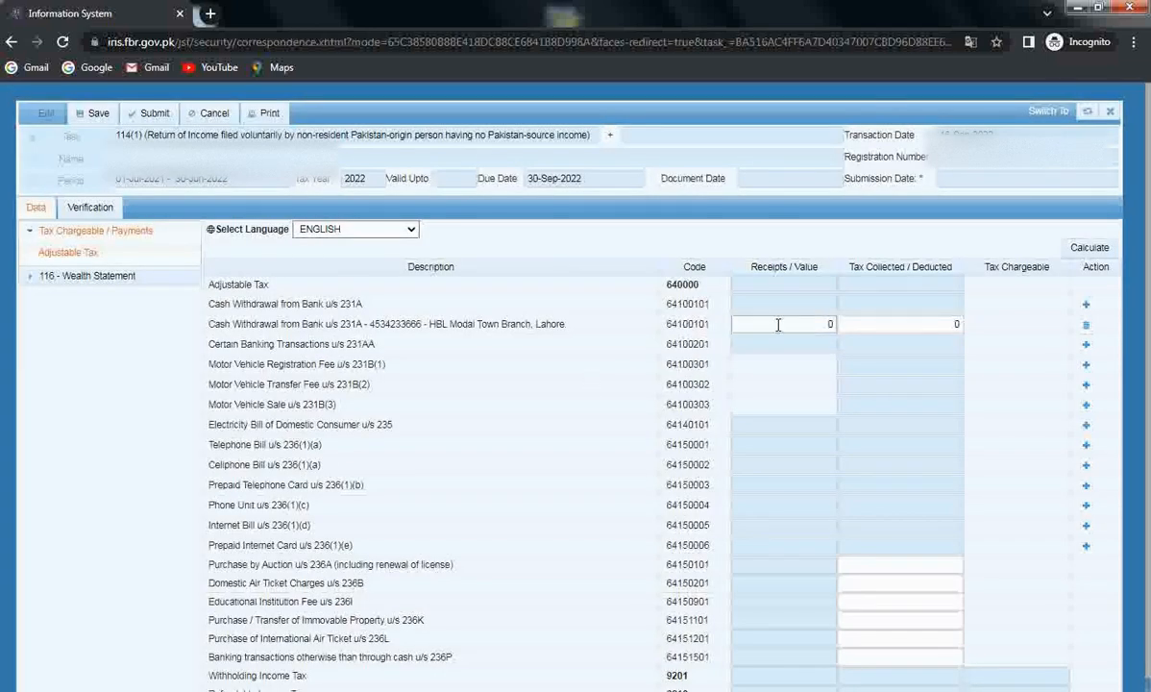
Enter 600,000 withdrawn and 3,000 tax deducted on the HBL row, then recalculate
click(779, 324)
text(600000)
click(881, 330)
text(3,0)
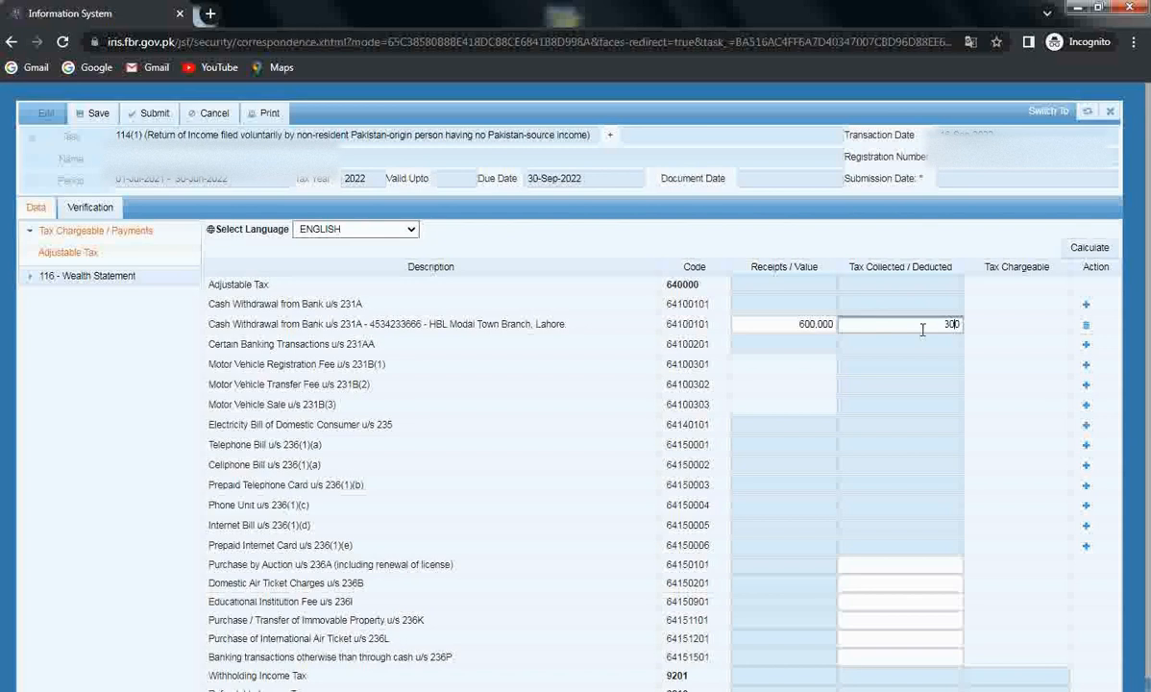
text(0)
click(1050, 295)
click(1075, 251)
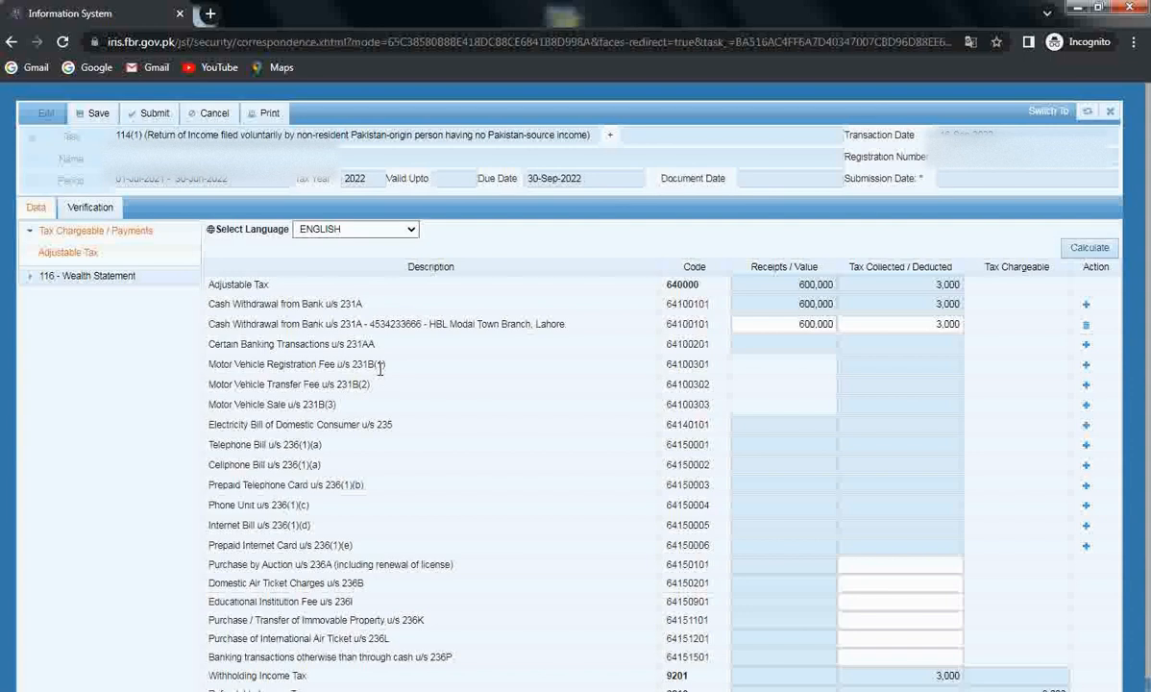
scroll(381, 369, down, 1)
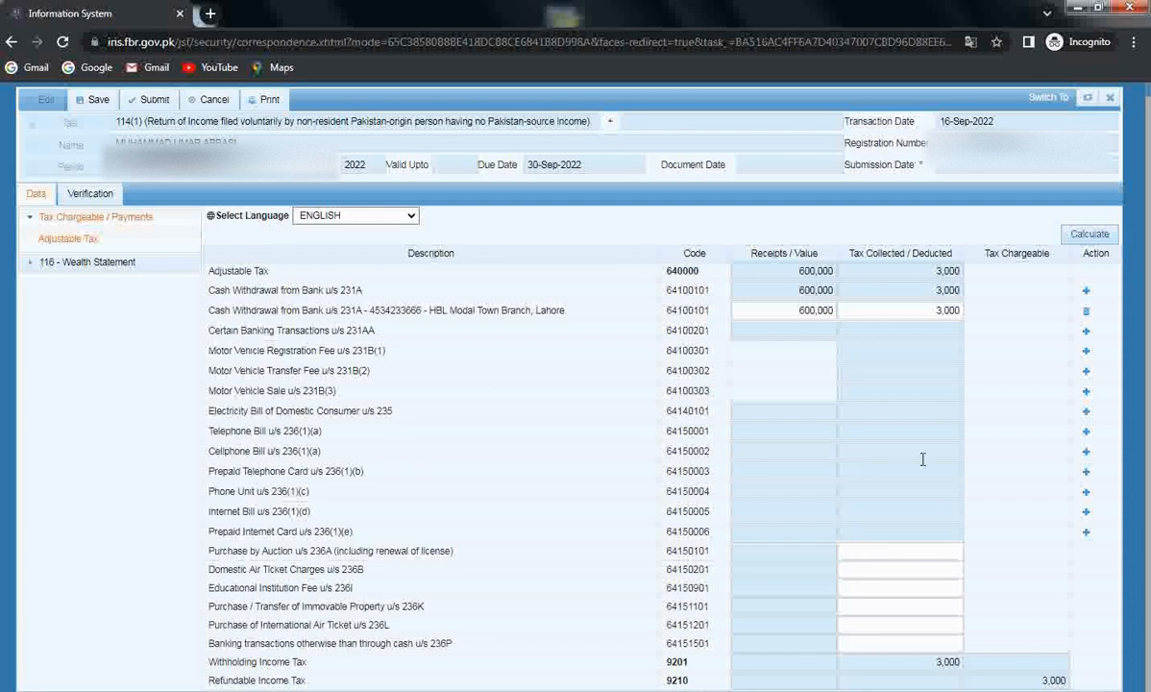
Add a Cellphone Bill u/s 236(1)(a) entry with the mobile number and a prepaid Telenore description
click(1086, 451)
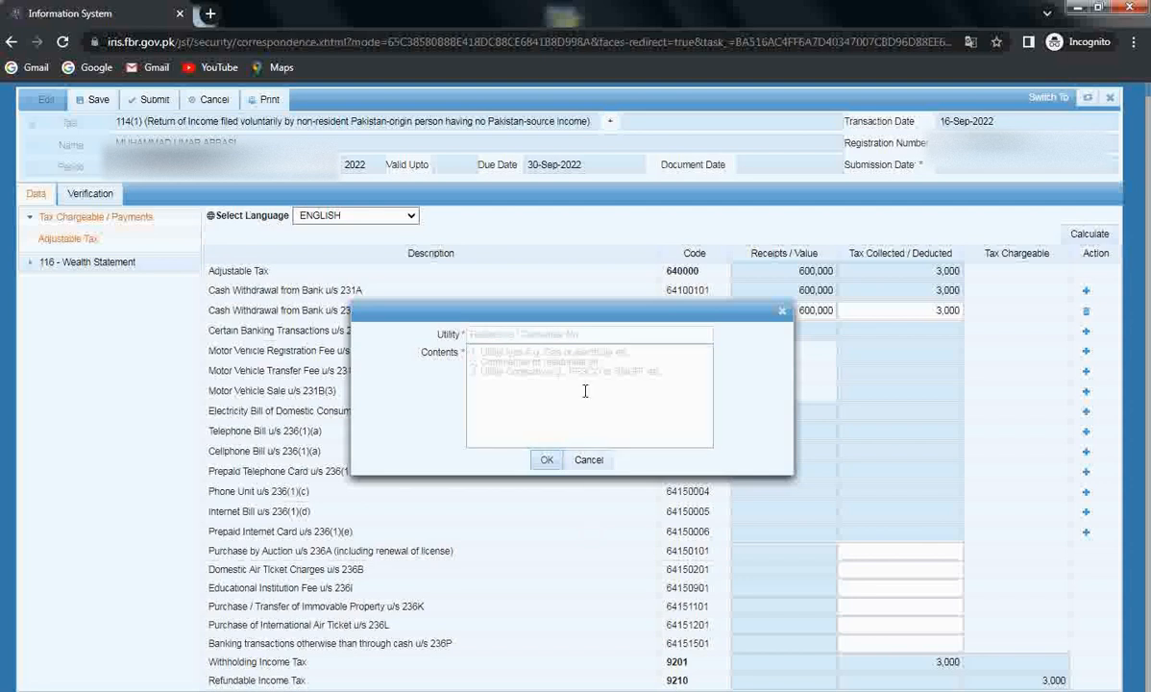
click(588, 334)
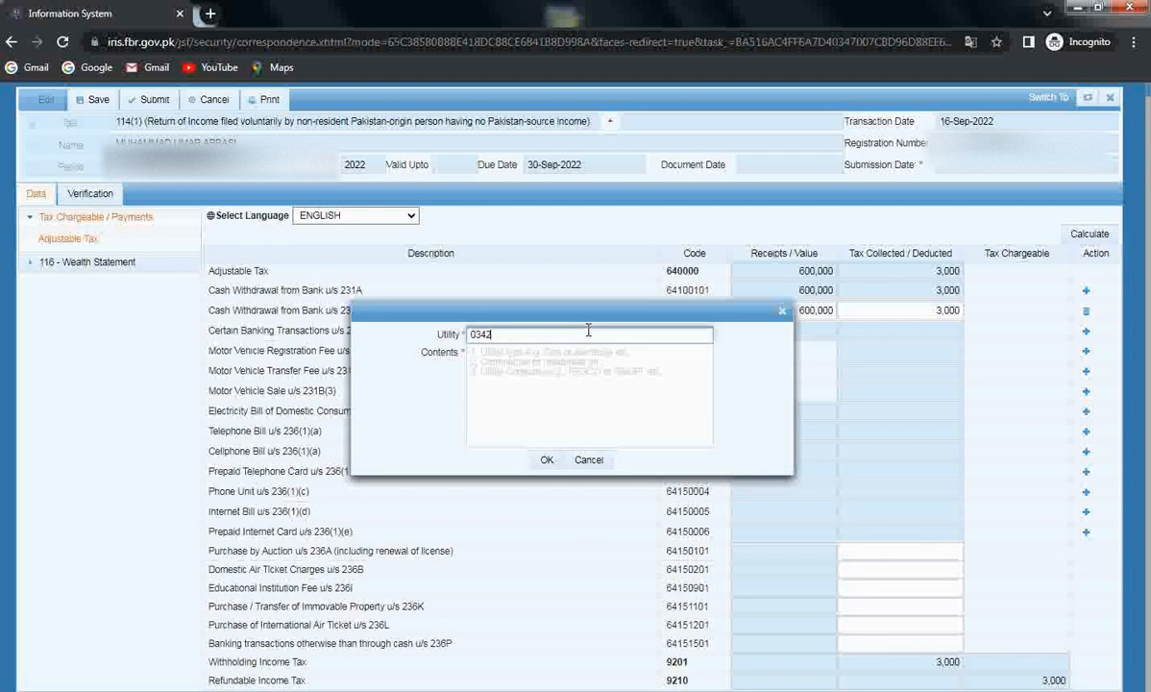
click(506, 362)
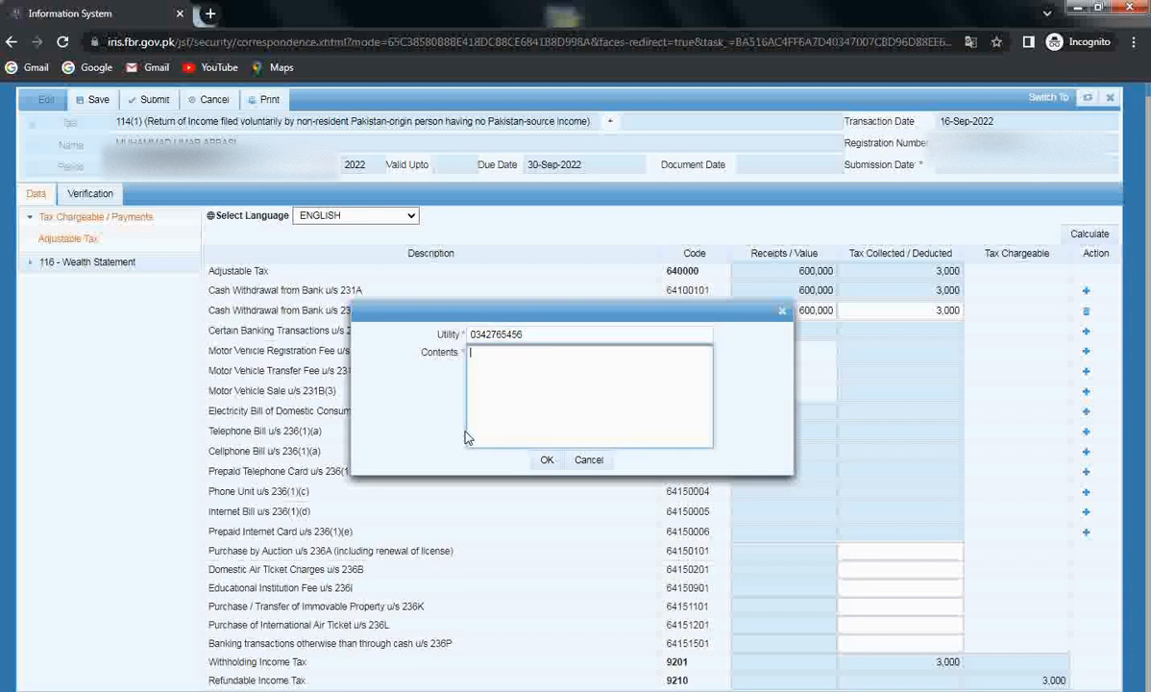
text(Teld)
key(BackSpace)
key(BackSpace)
key(BackSpace)
key(BackSpace)
text(Telenore)
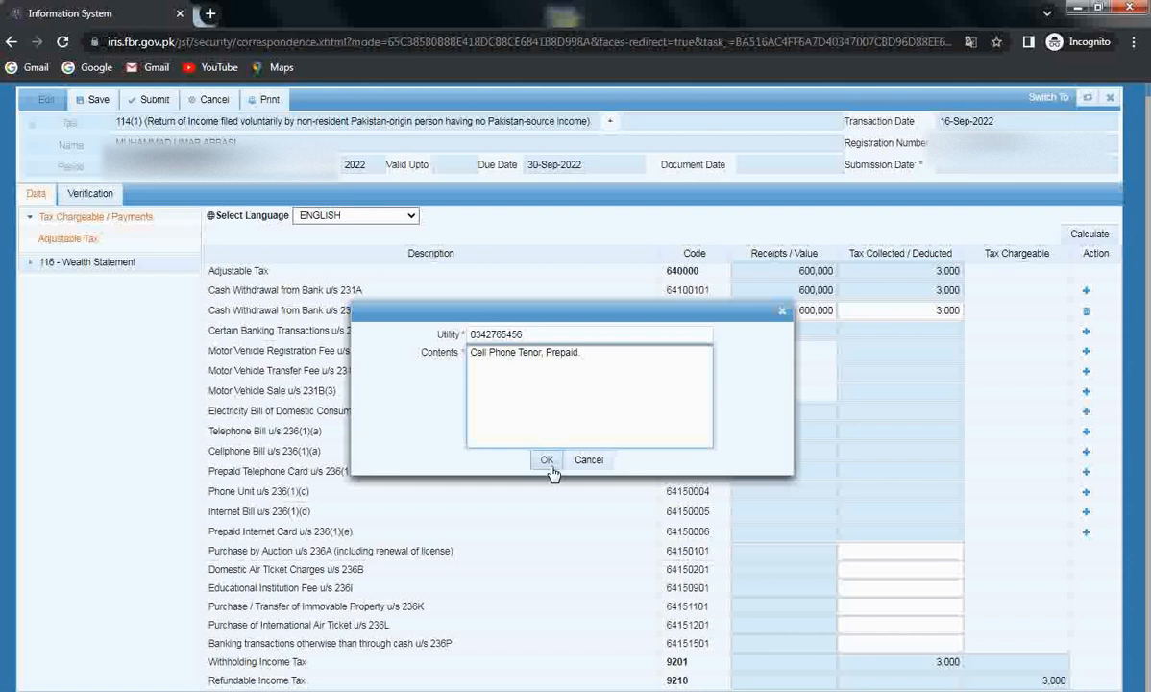
click(547, 460)
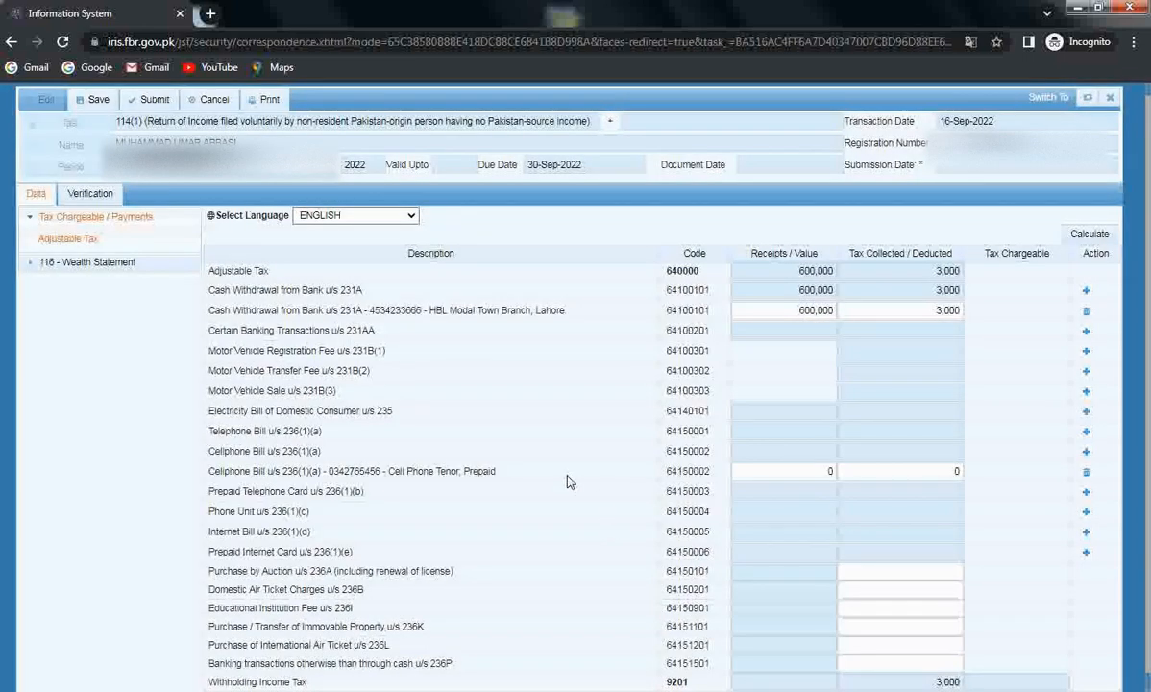
Enter 4,500 paid and 400 tax deducted on the cellphone row, then recalculate the totals
click(757, 473)
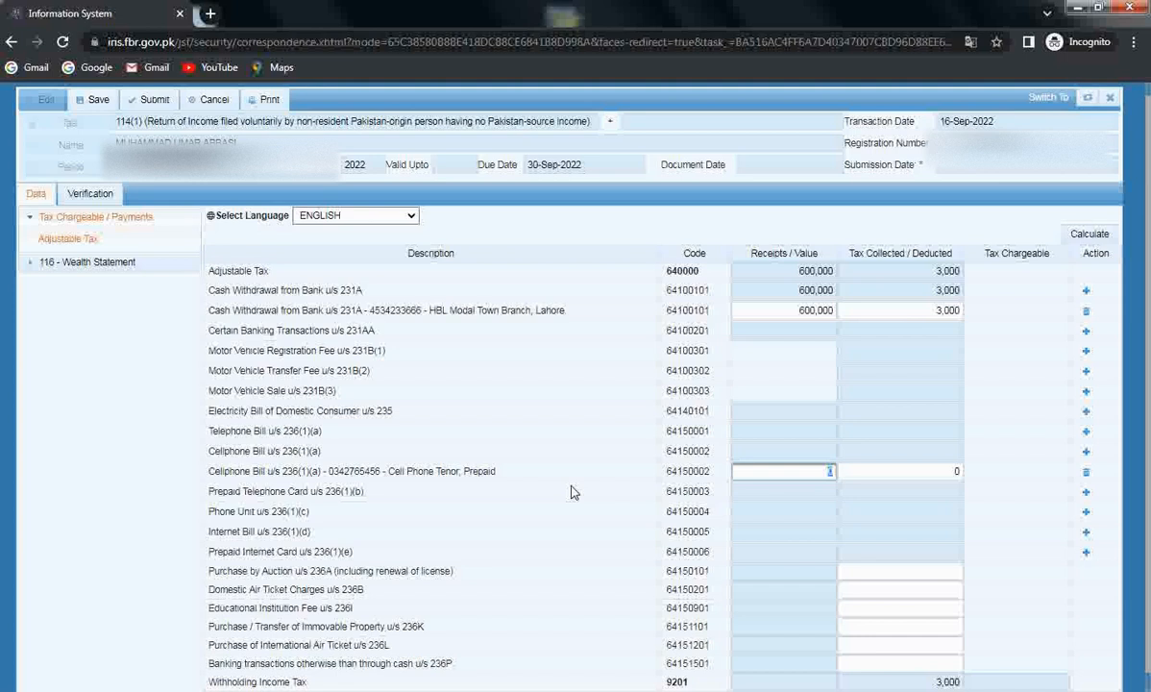
text(4500)
click(940, 475)
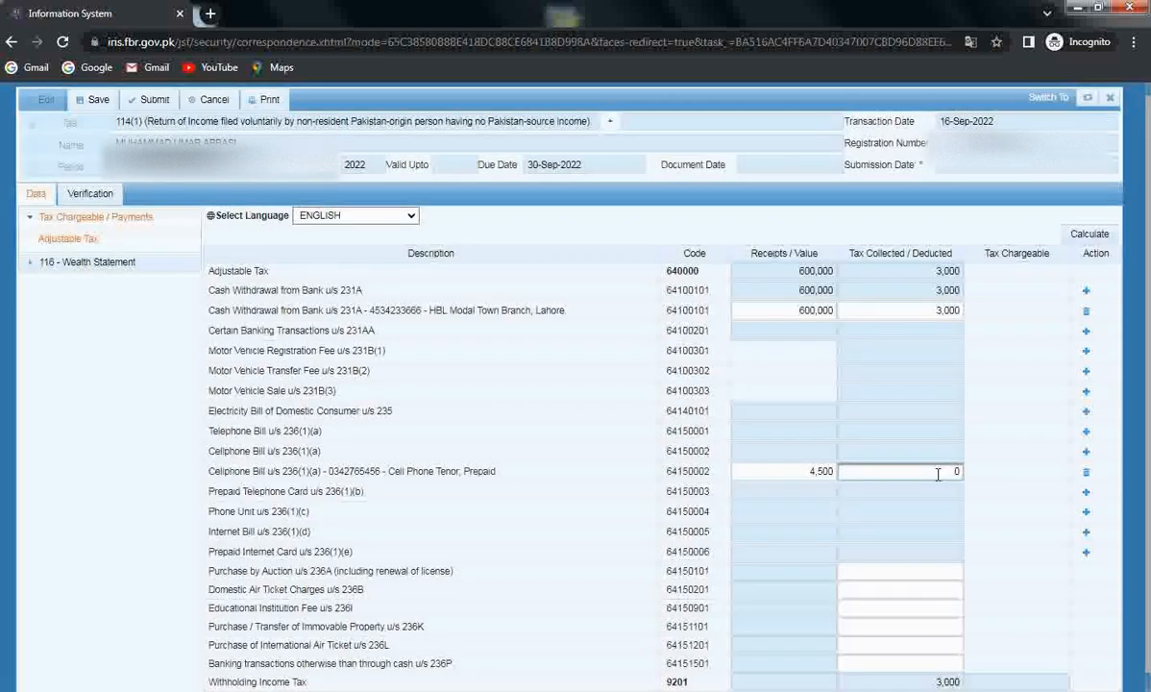
text(400)
click(1028, 445)
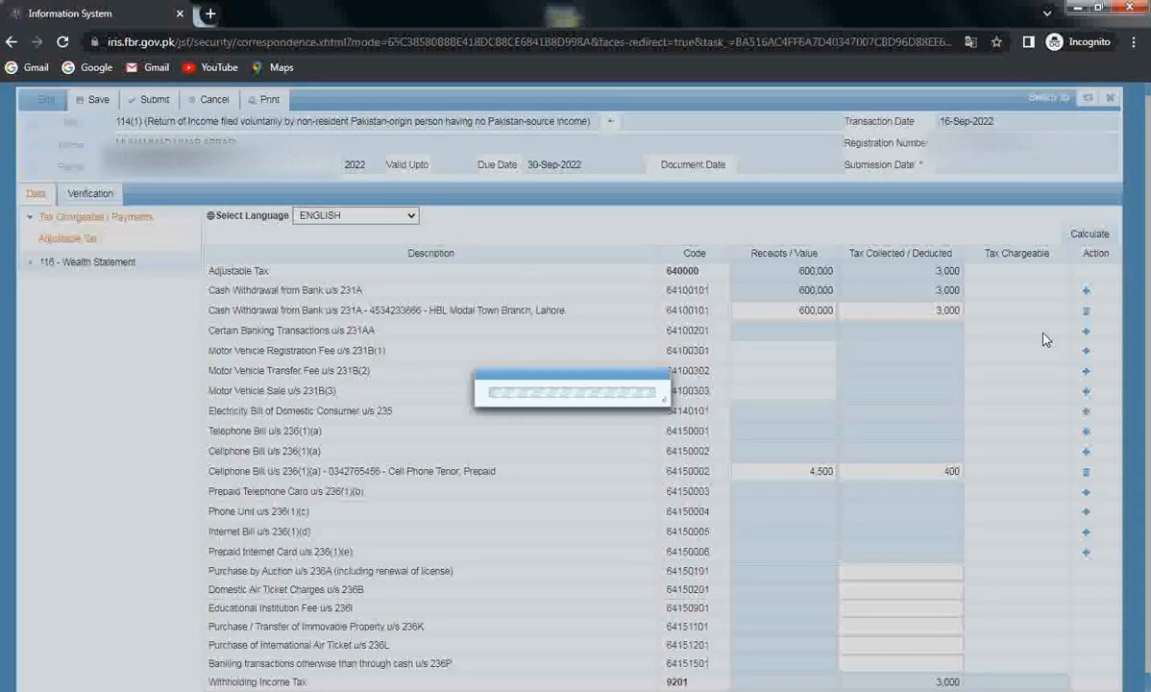
click(1086, 235)
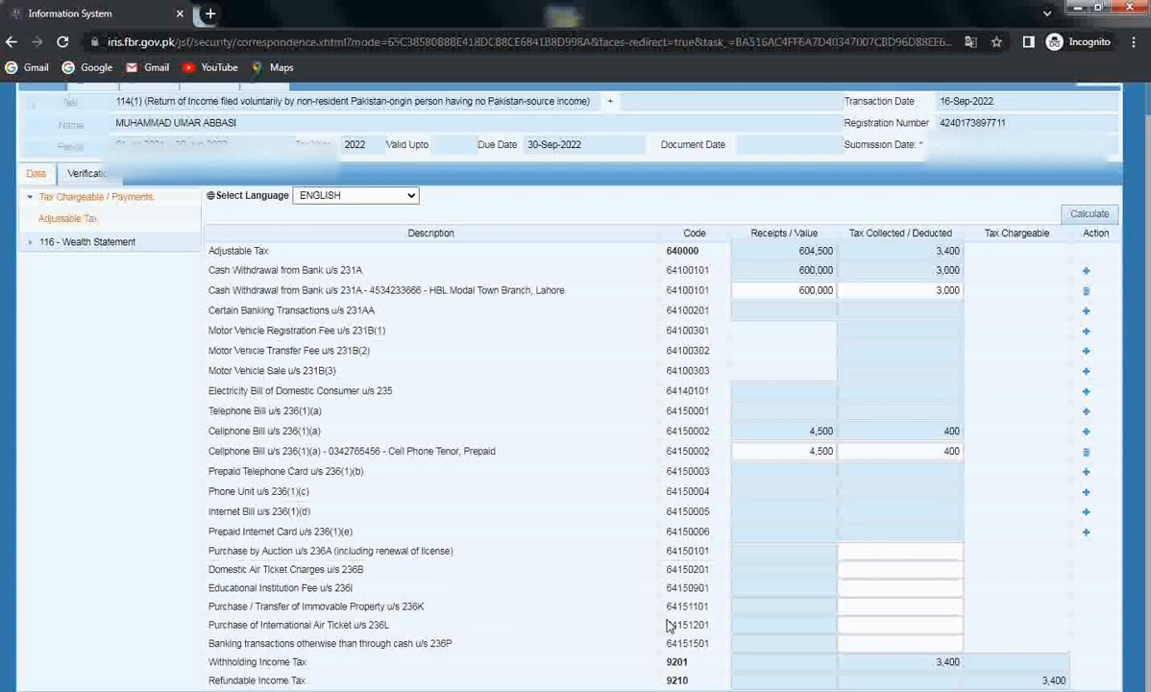
click(939, 609)
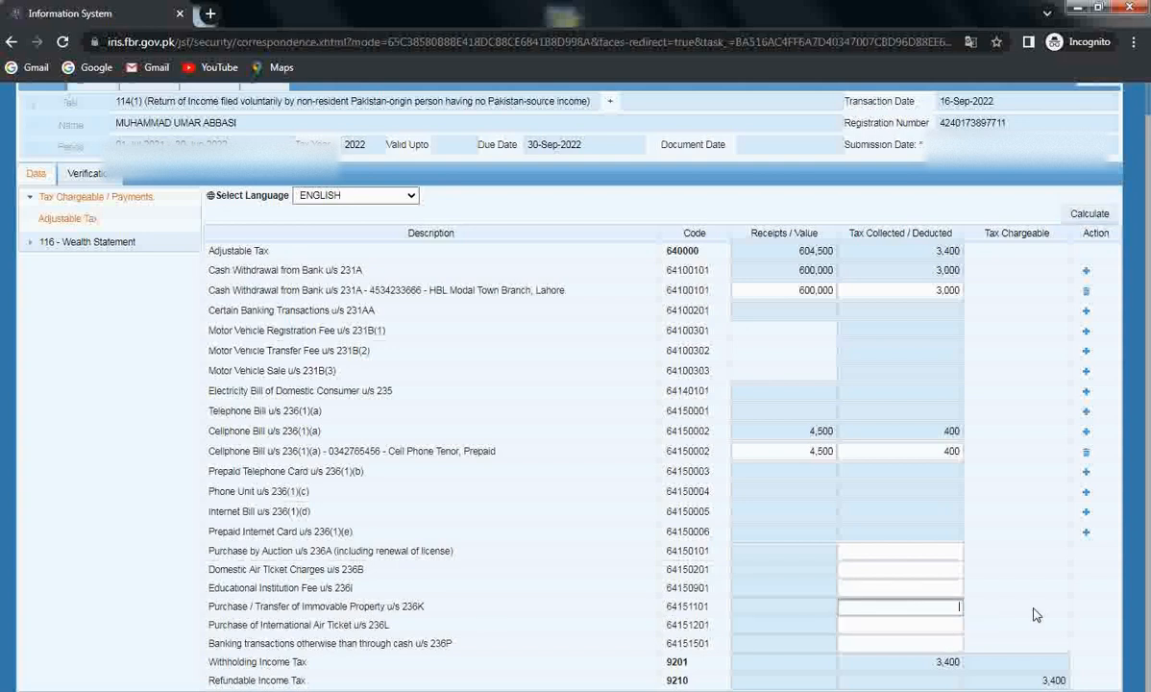
Record 67,000 tax on the immovable property purchase, recalculate, and expand 116 - Wealth Statement
text(67,000)
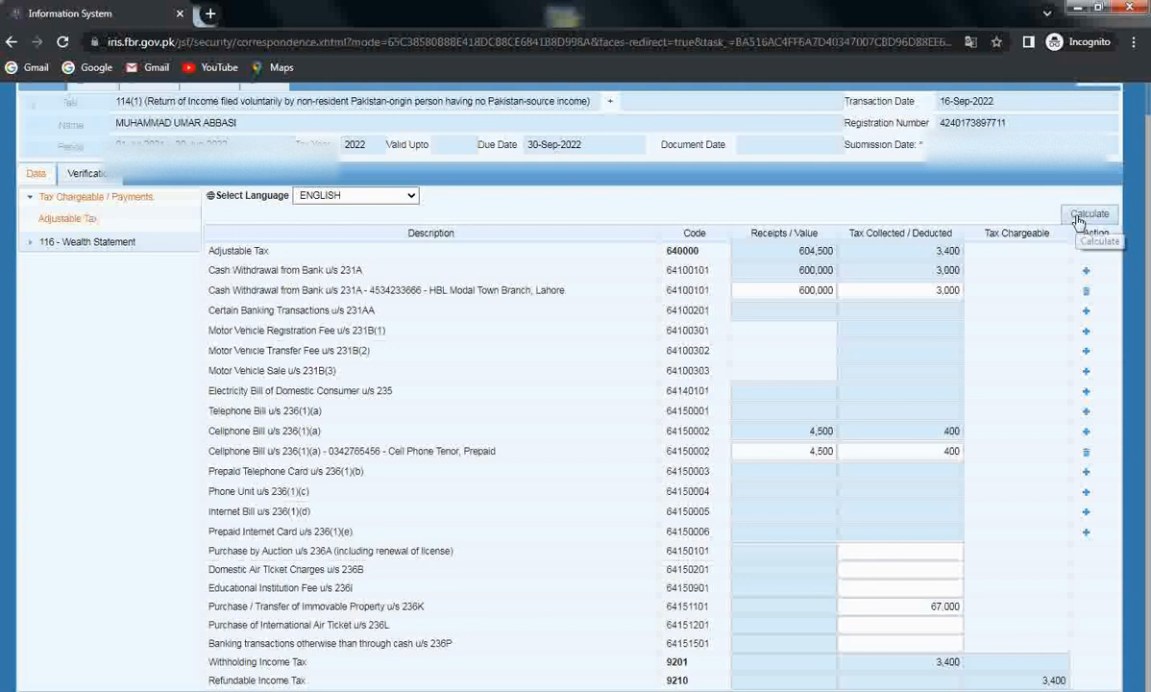
click(1088, 213)
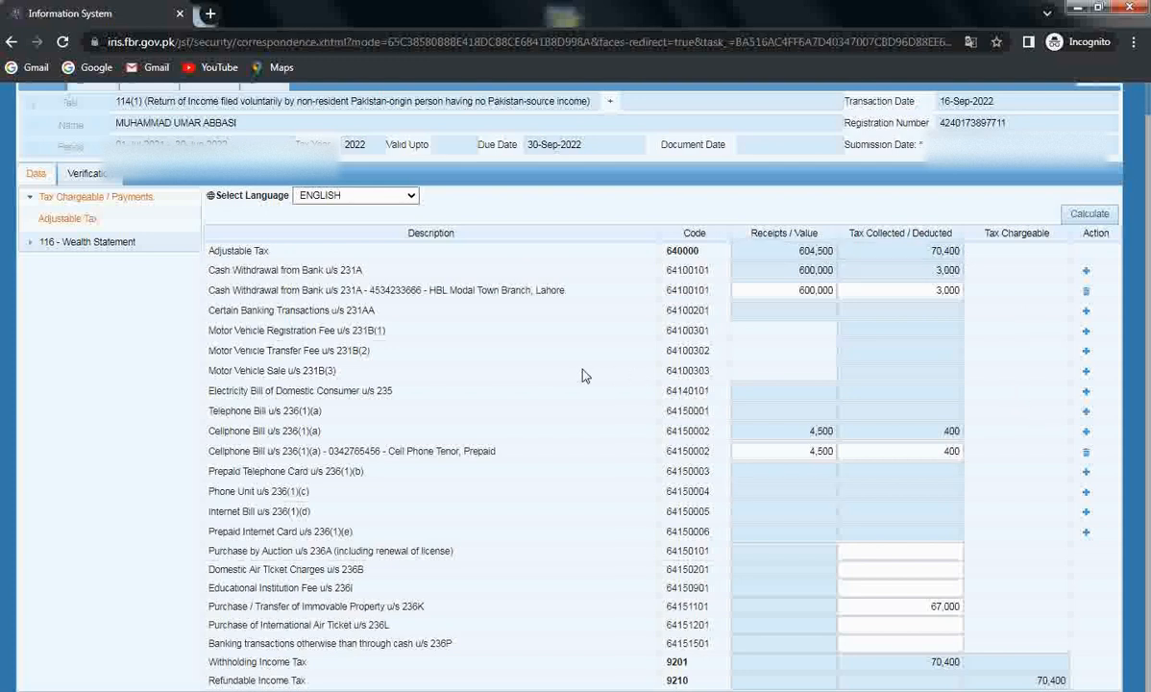
click(95, 243)
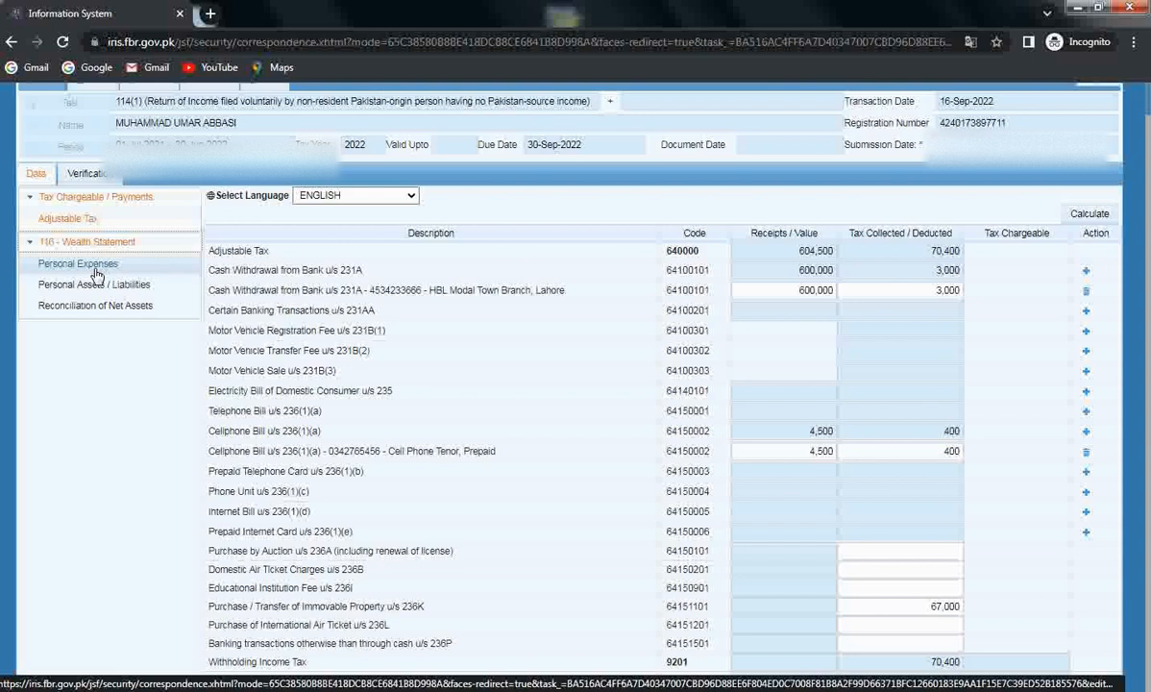
click(95, 274)
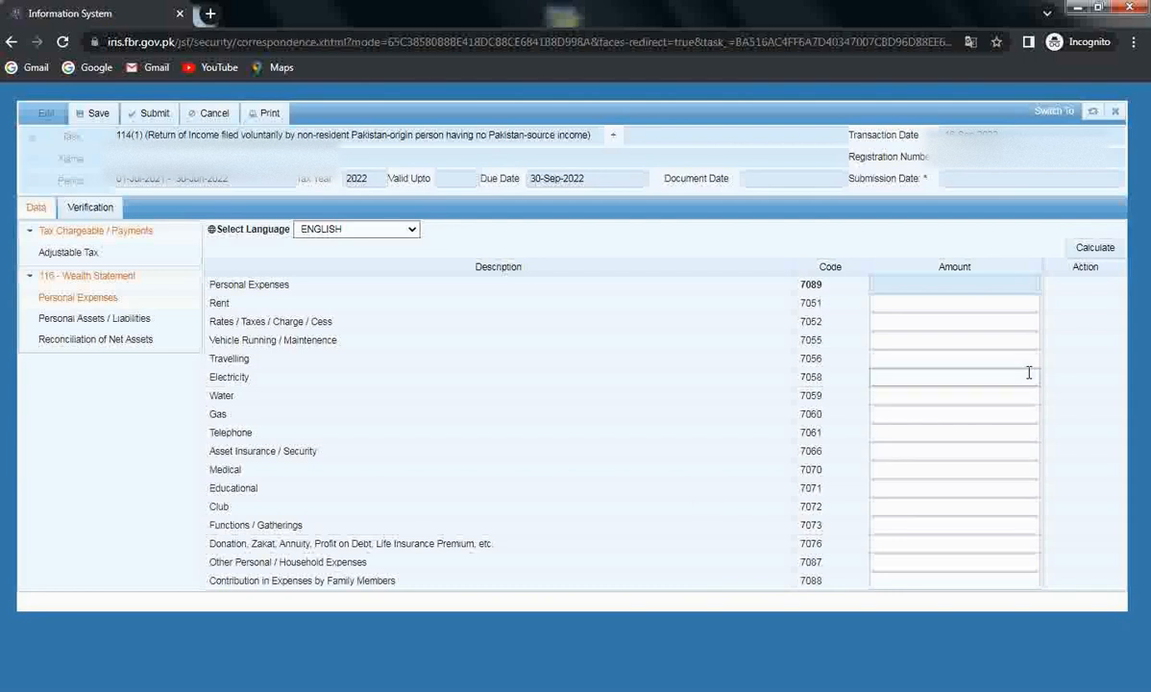
Enter personal expenses: rent 56,000, vehicle running 43,200 and travelling 500,000
click(958, 302)
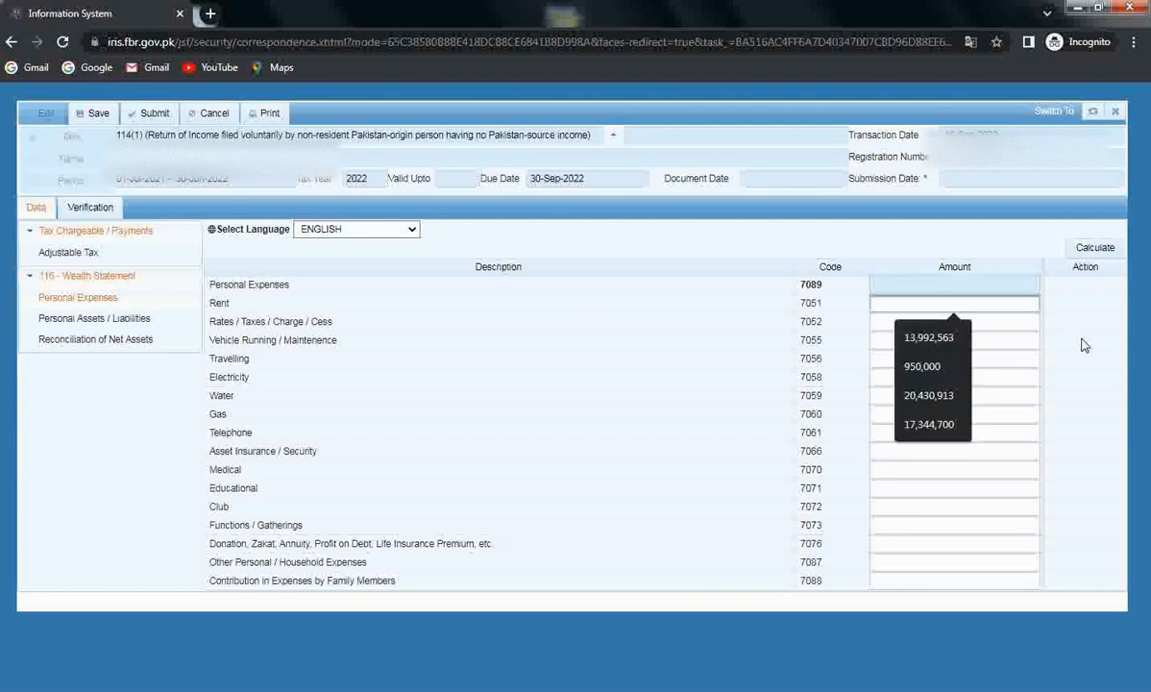
text(56000)
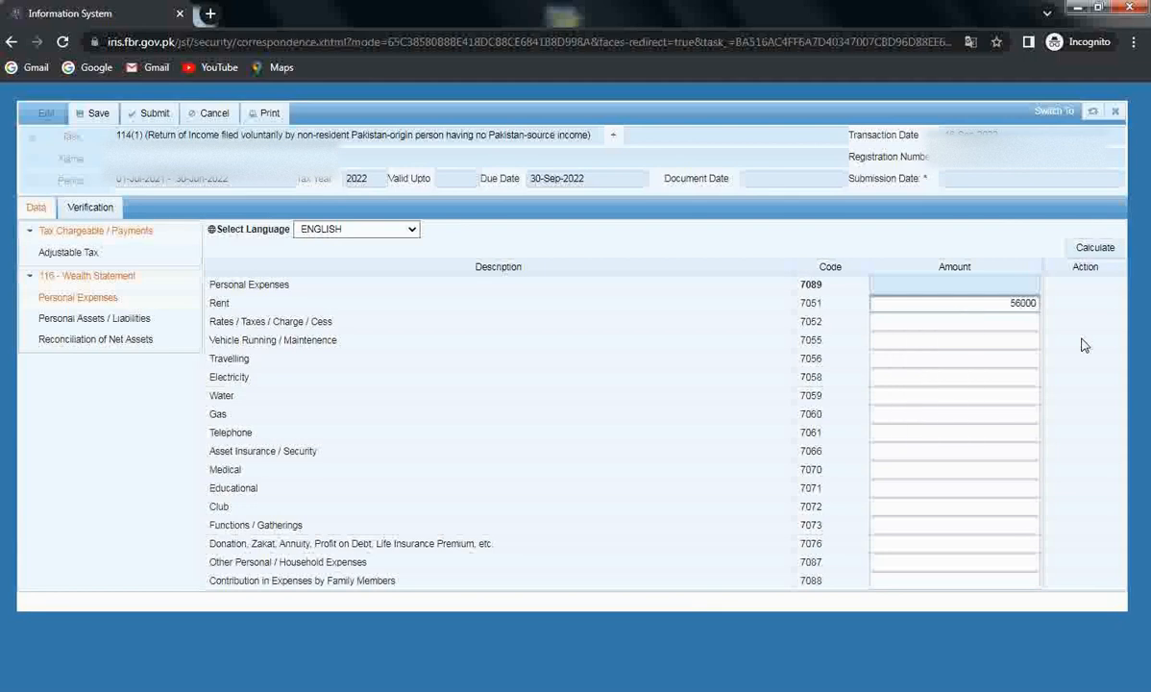
click(1035, 323)
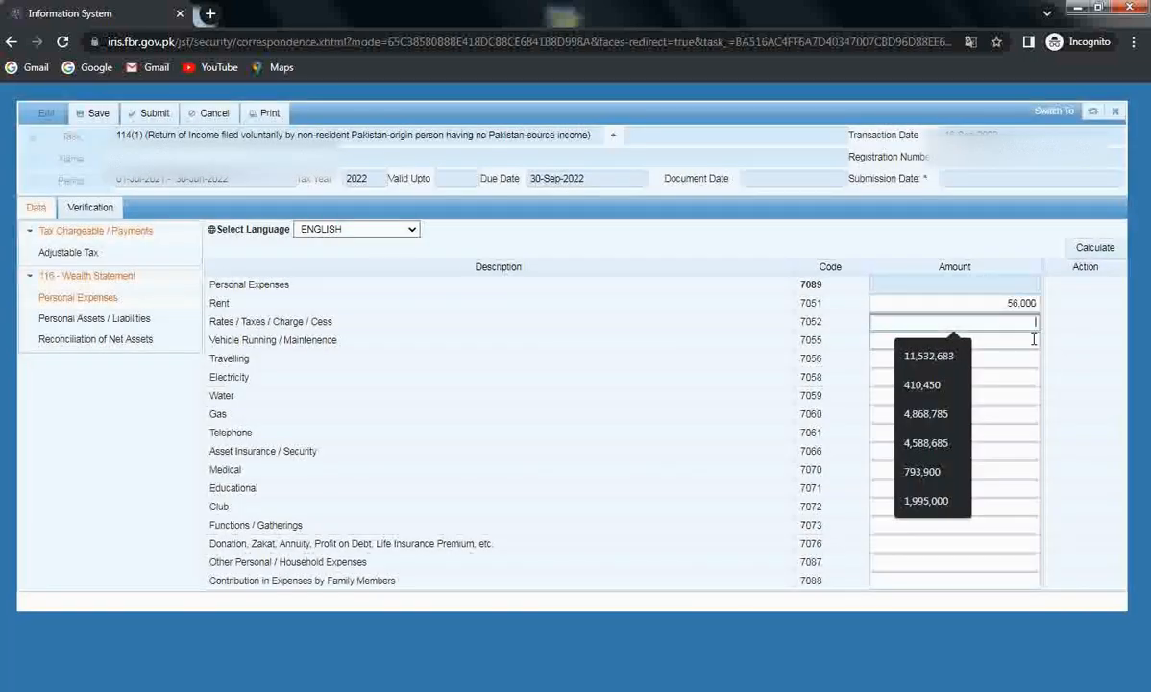
click(1034, 339)
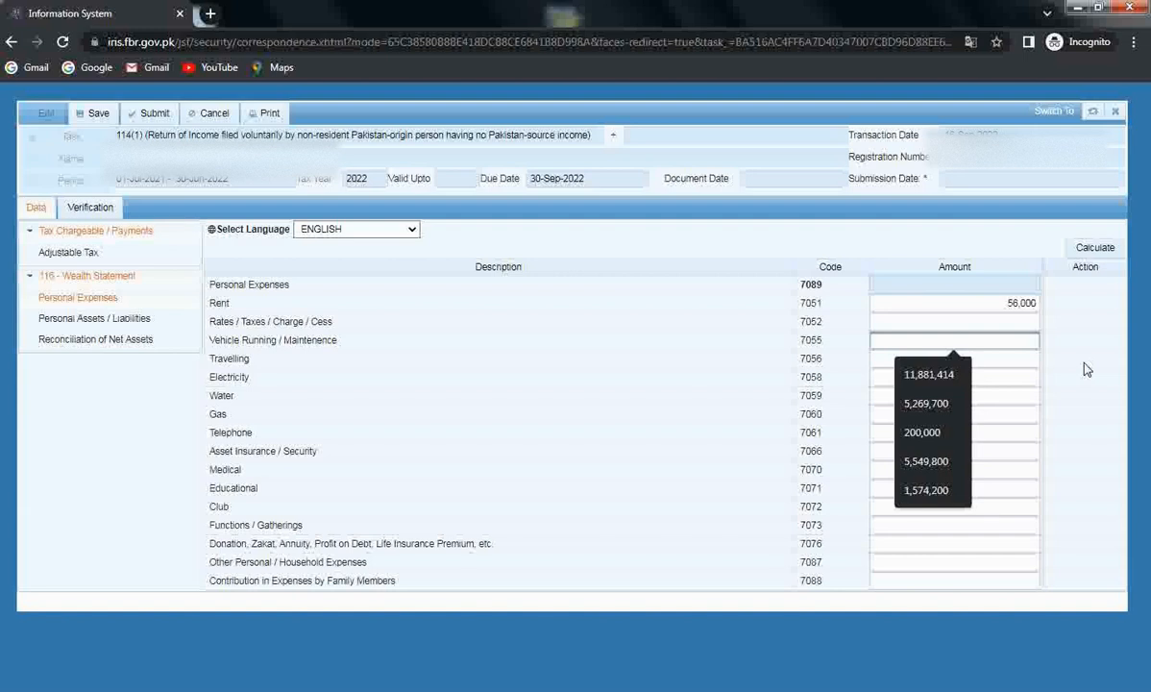
text(43200)
key(Tab)
text(500000)
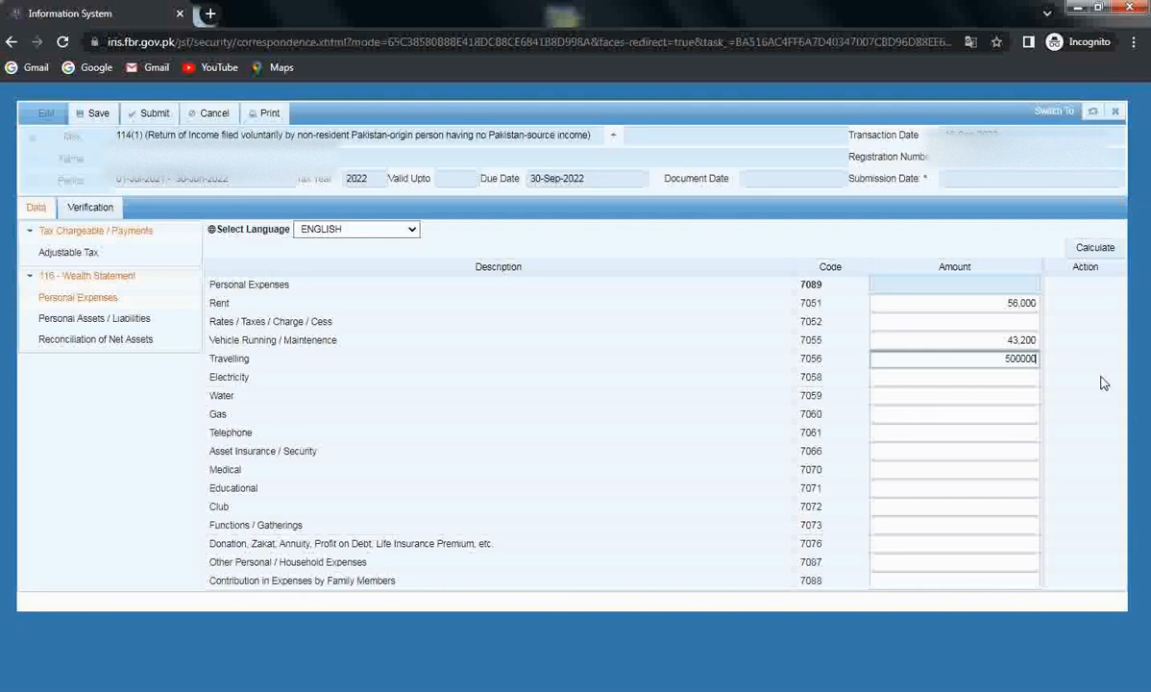
key(Tab)
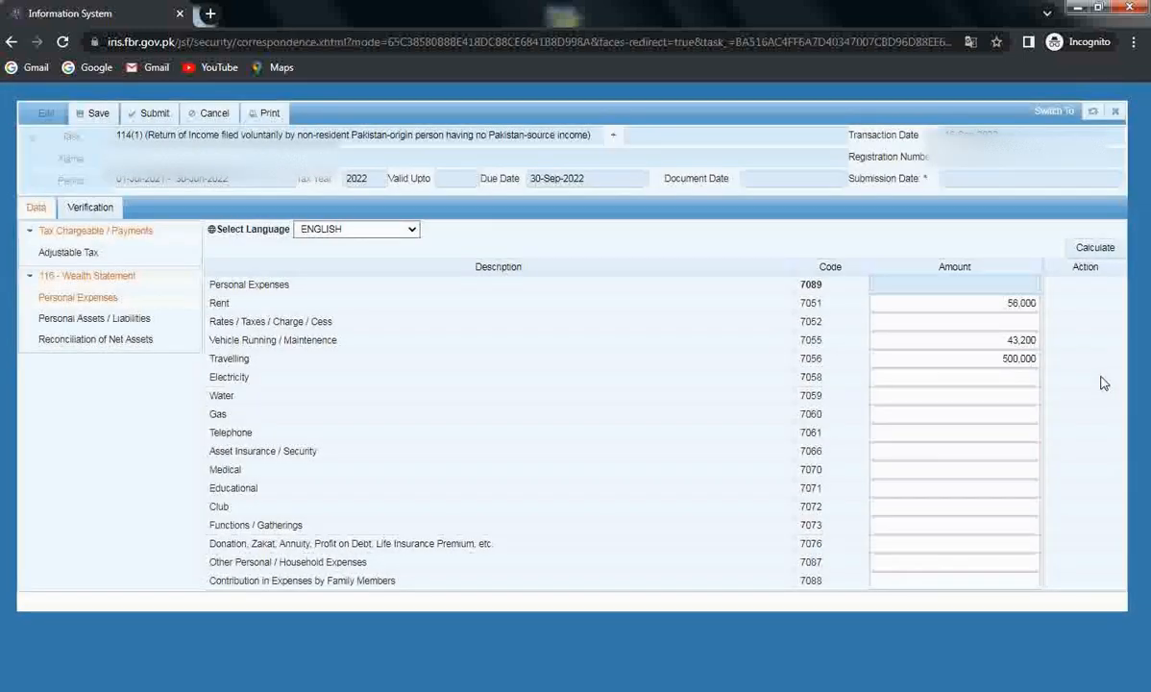
Add electricity 65,800, water 4,300 and gas 7,500, then recalculate the 676,800 total
click(1012, 377)
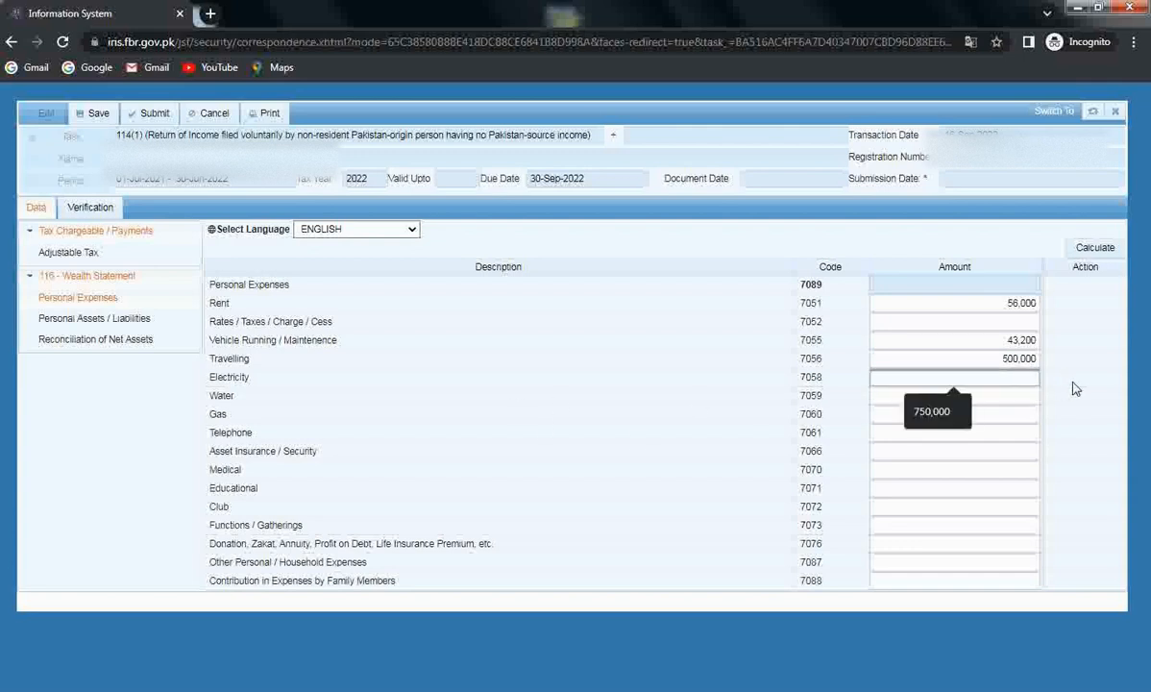
text(65800)
key(Tab)
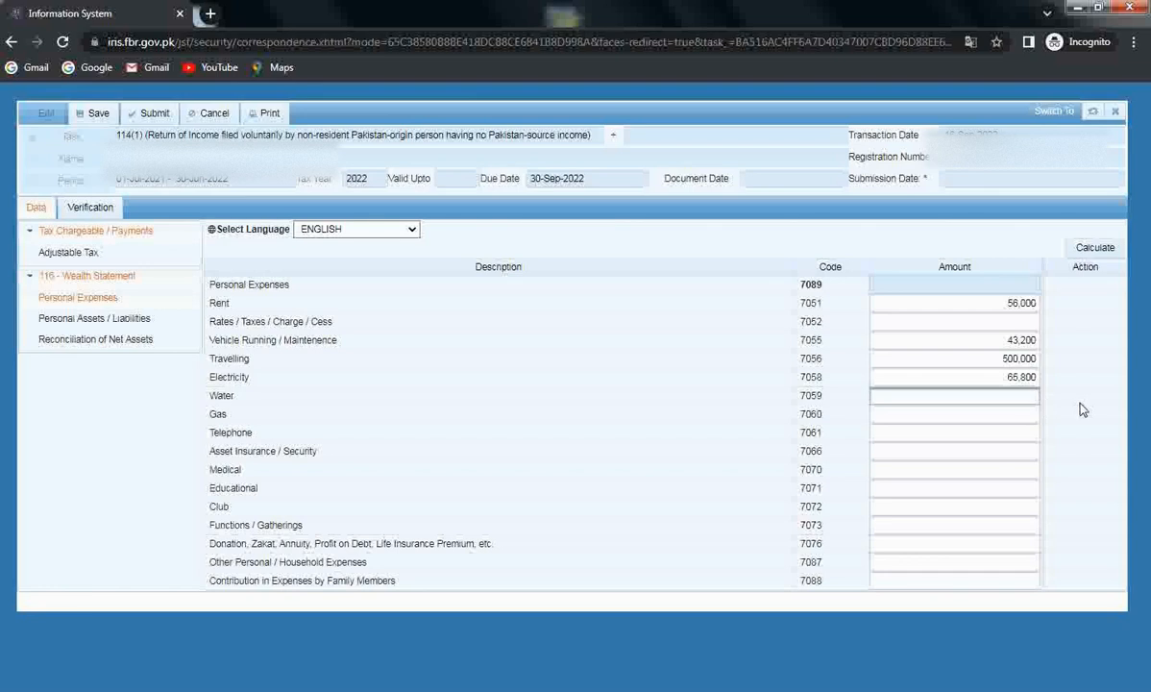
text(4,)
text(30)
text(0)
key(Tab)
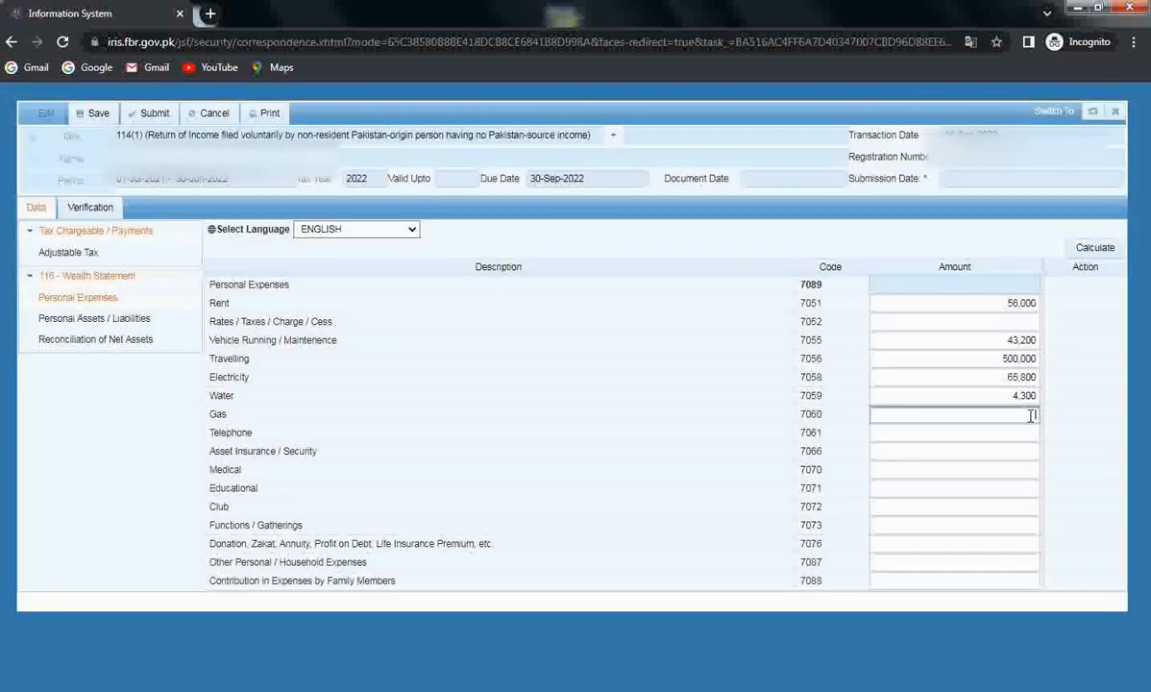
text(7500)
click(1054, 424)
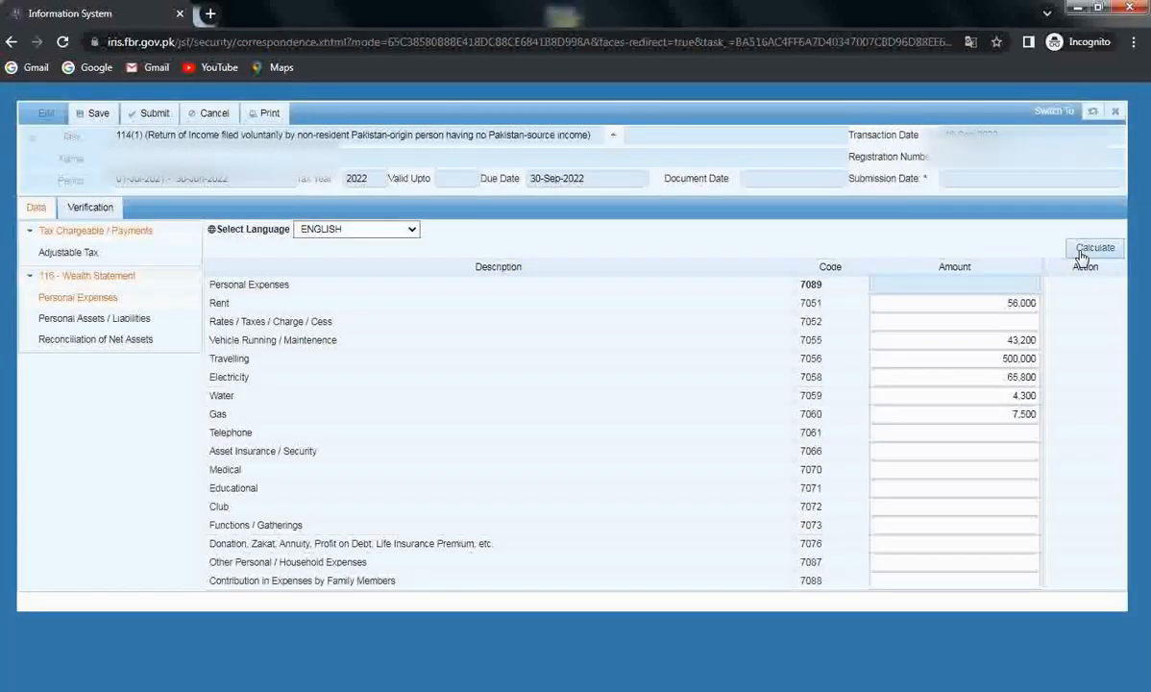
click(1081, 253)
click(899, 488)
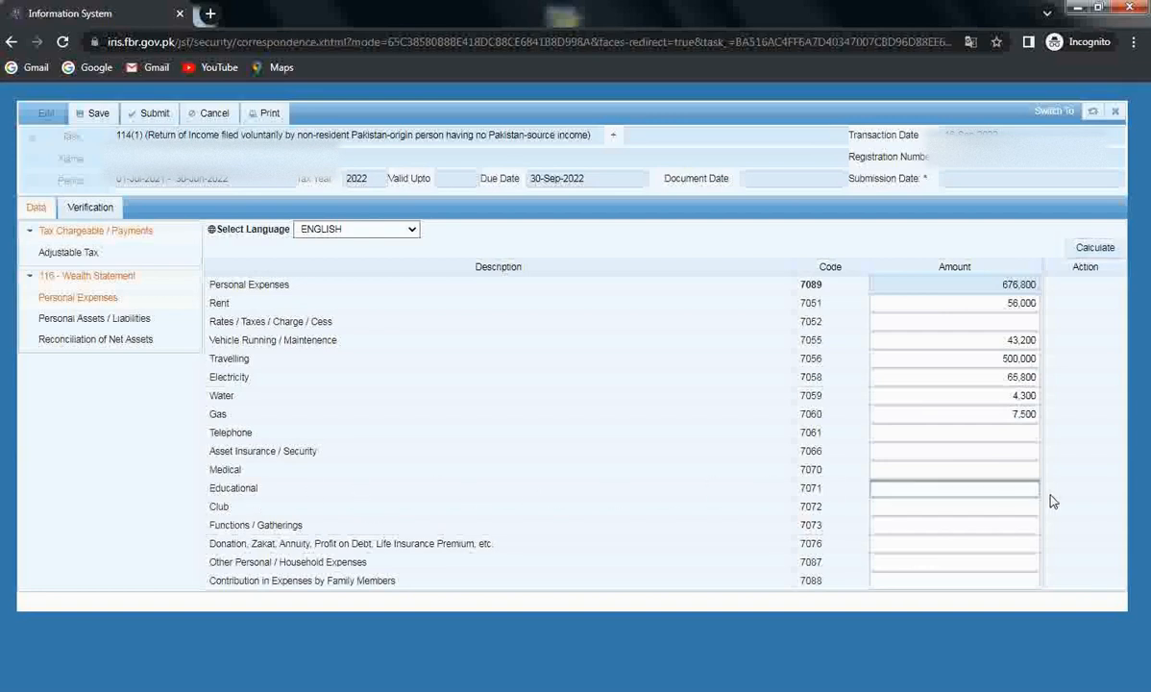
Enter 560,000 educational expenses and recalculate the personal expenses total
text(56)
text(0,00)
text(0000)
key(Tab)
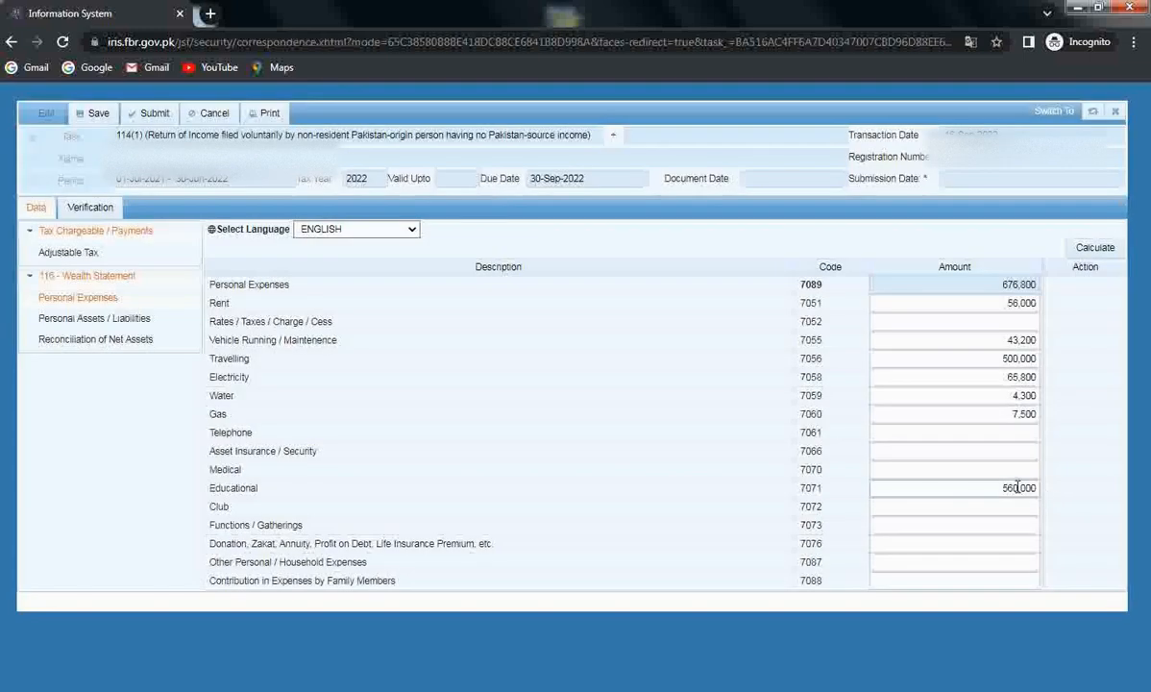
double_click(1018, 487)
click(1076, 250)
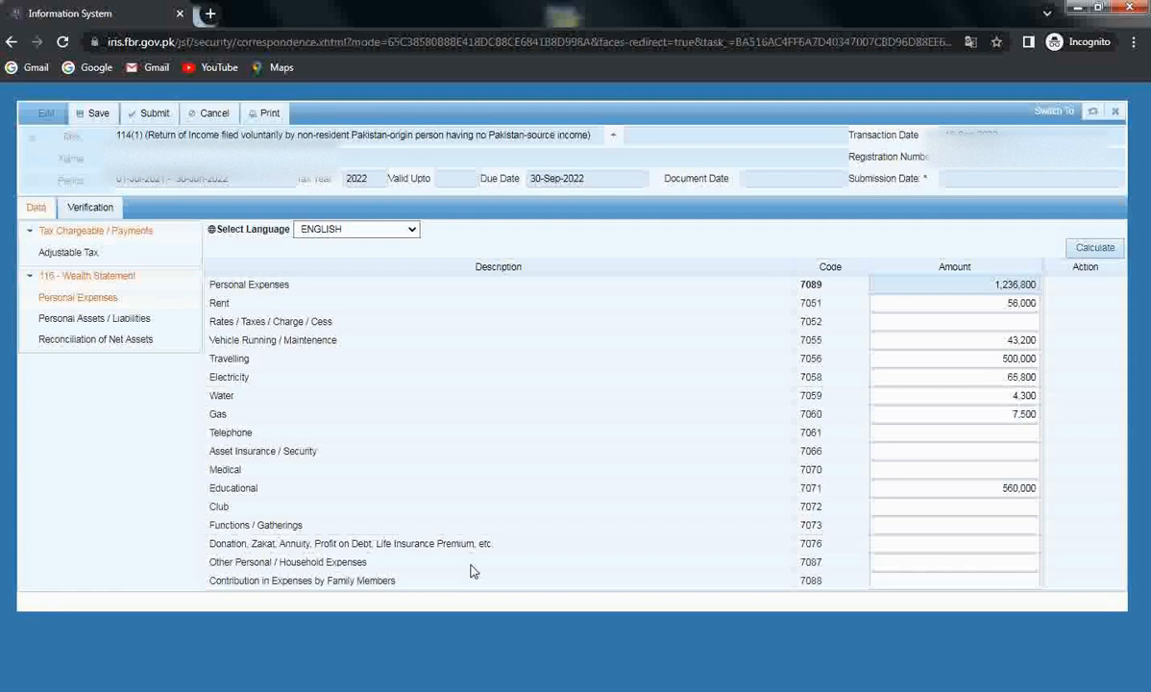
Enter 1,250,000 other household expenses and recalculate the total to 2,486,800
click(1005, 561)
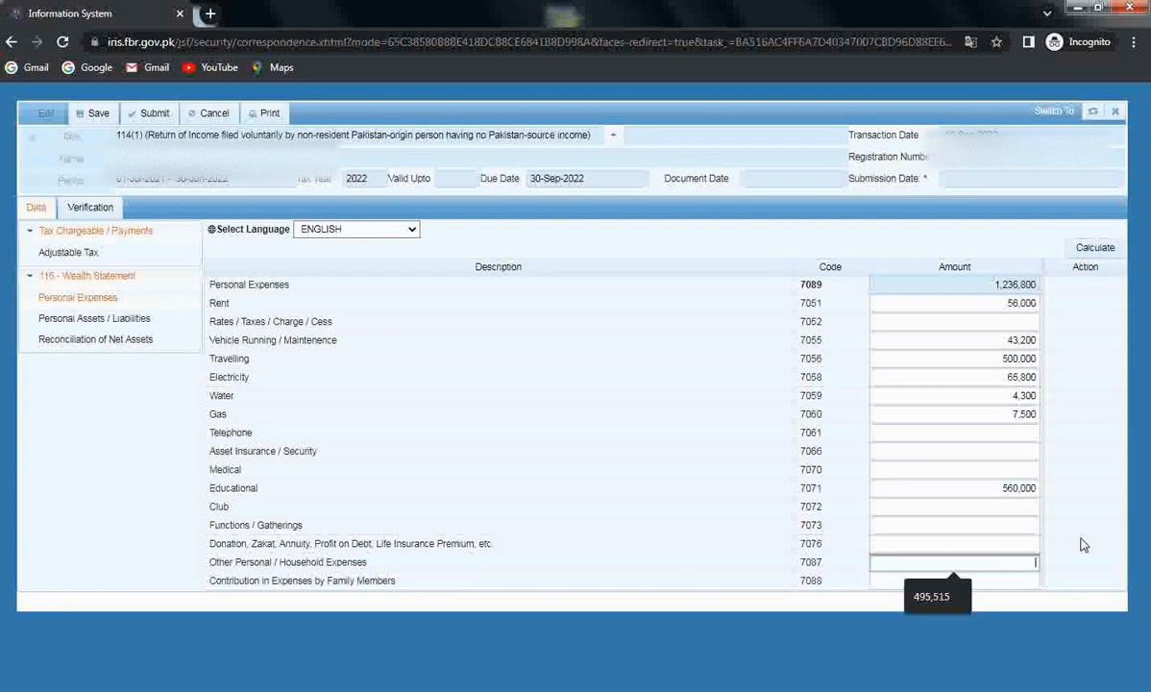
text(1250000)
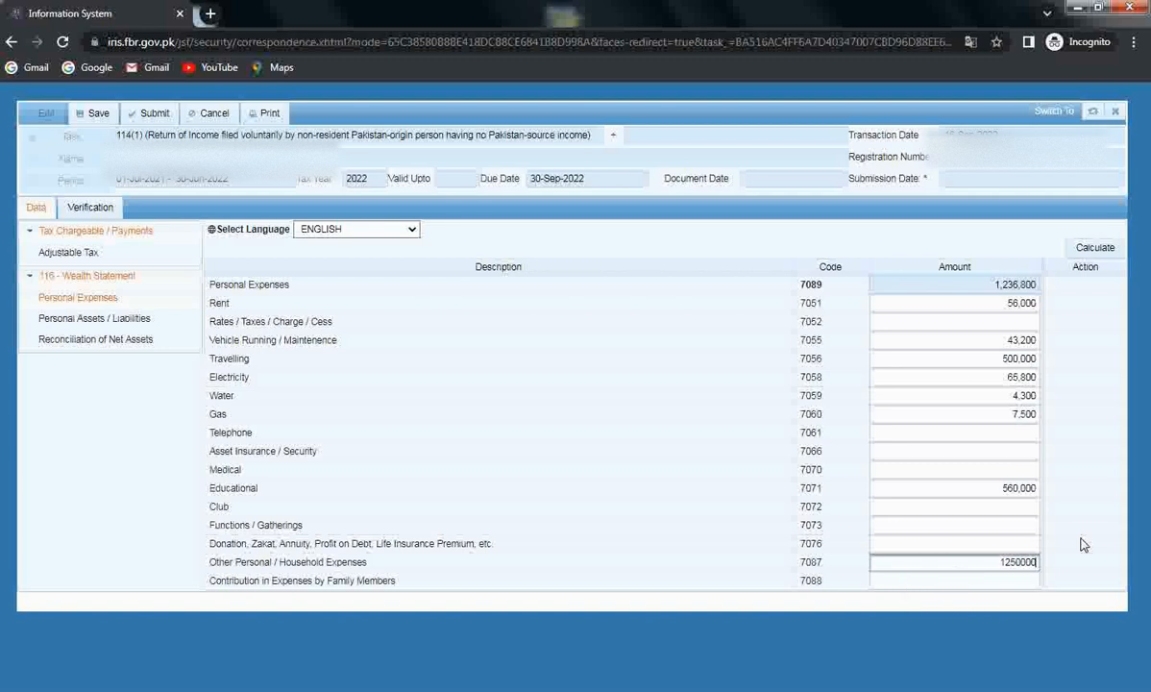
click(1113, 552)
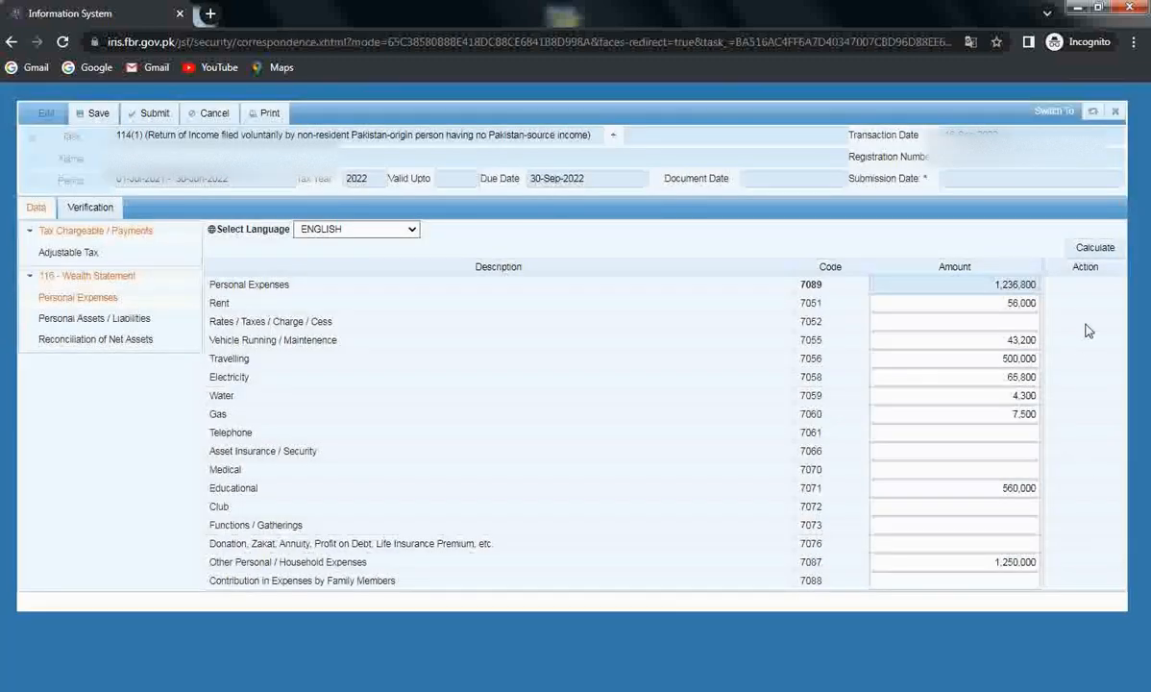
click(1107, 252)
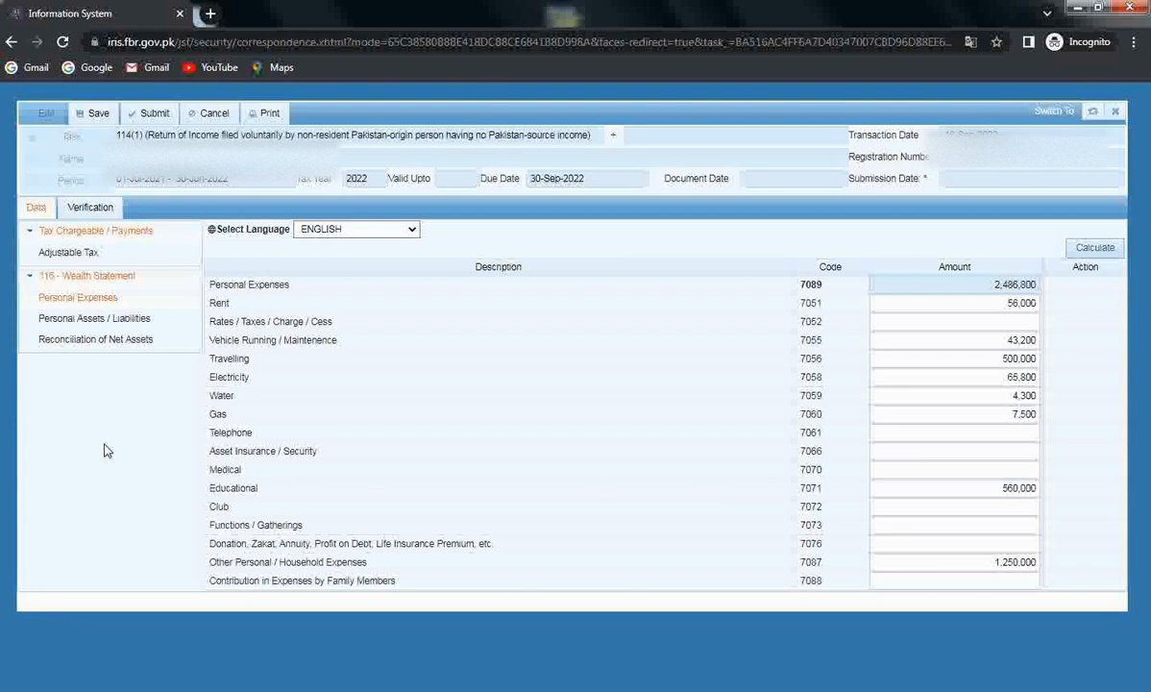
In Personal Assets / Liabilities, add a Residential Property (Non-Business) row for a 5 Marla plot
click(85, 325)
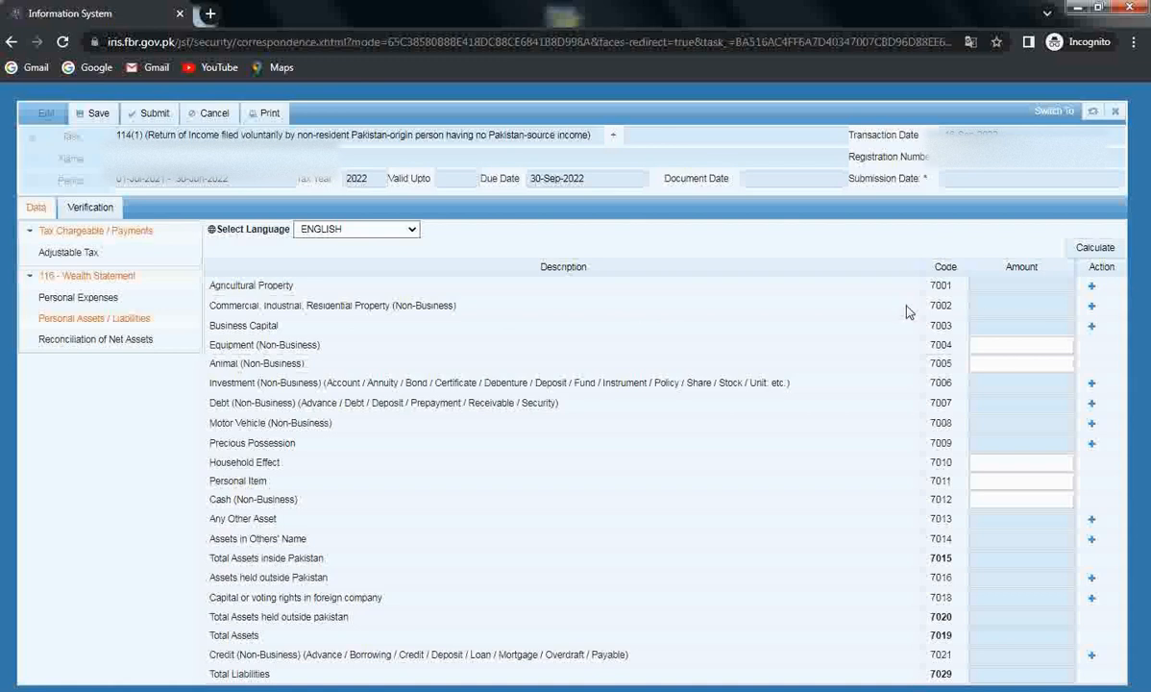
click(1093, 310)
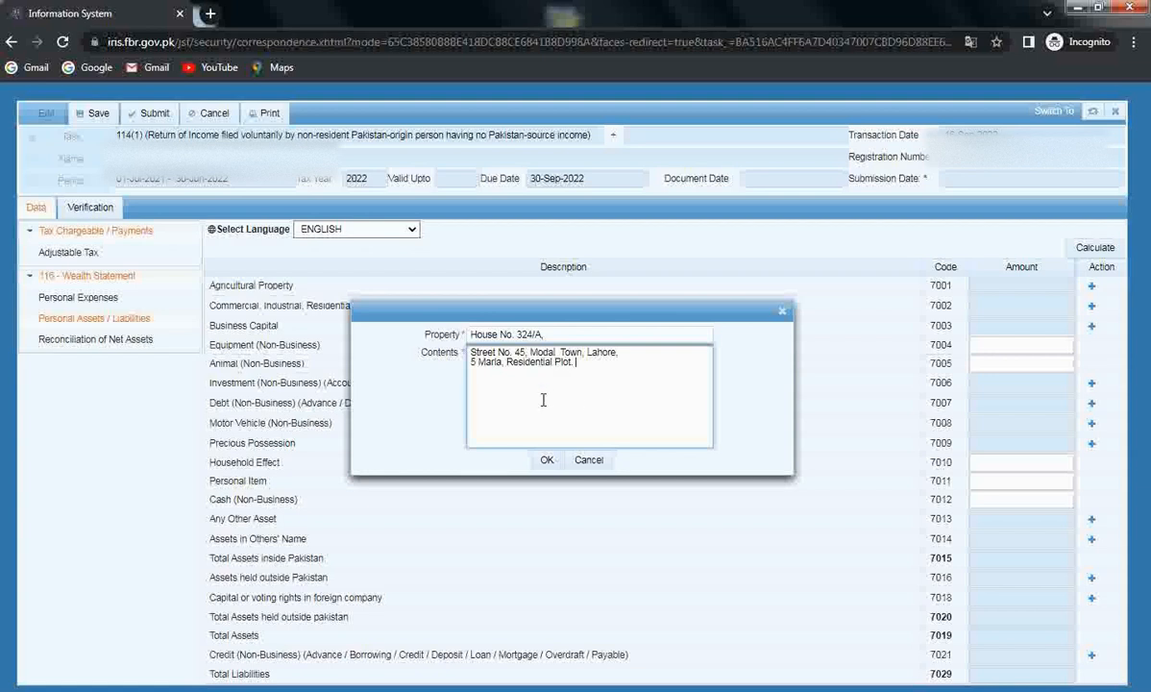
click(546, 461)
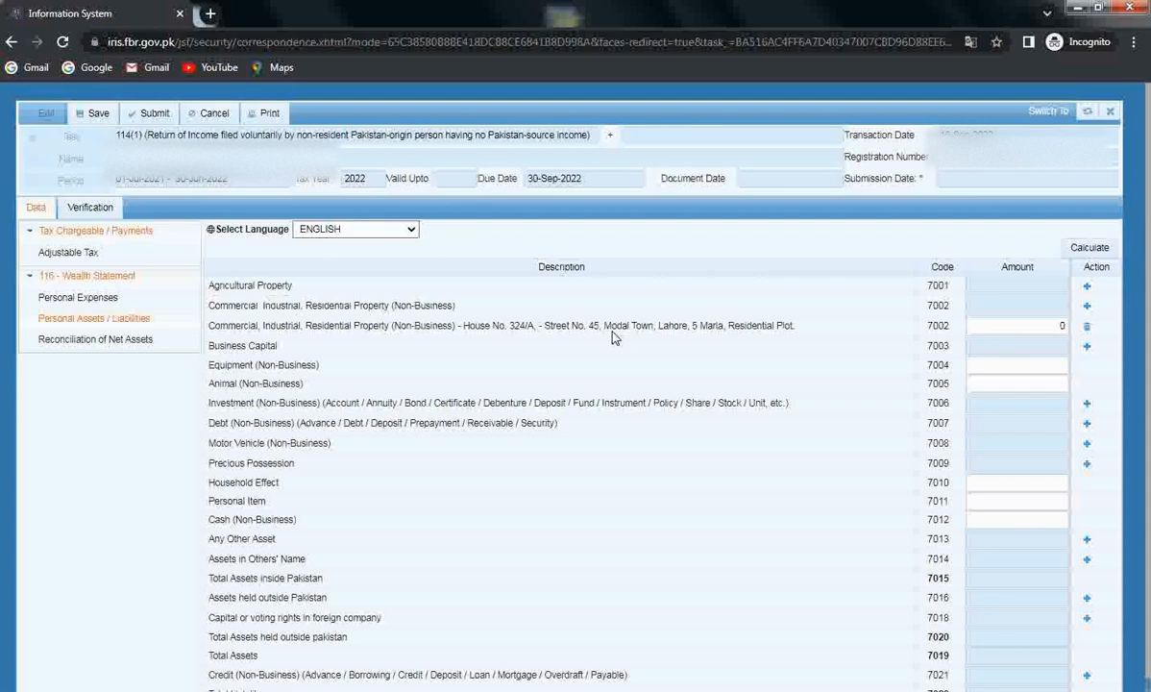
click(1005, 325)
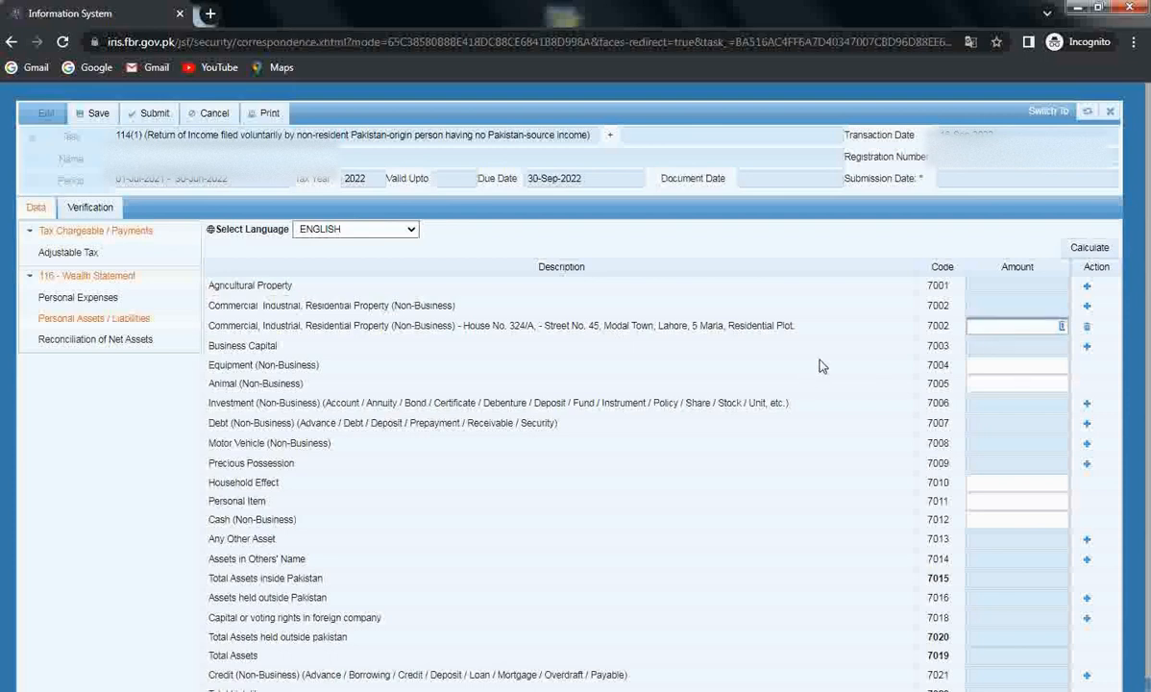
Value the 5 Marla plot at 4,000,000, recalculate, and close an extra empty property form
text(4000000)
click(1089, 247)
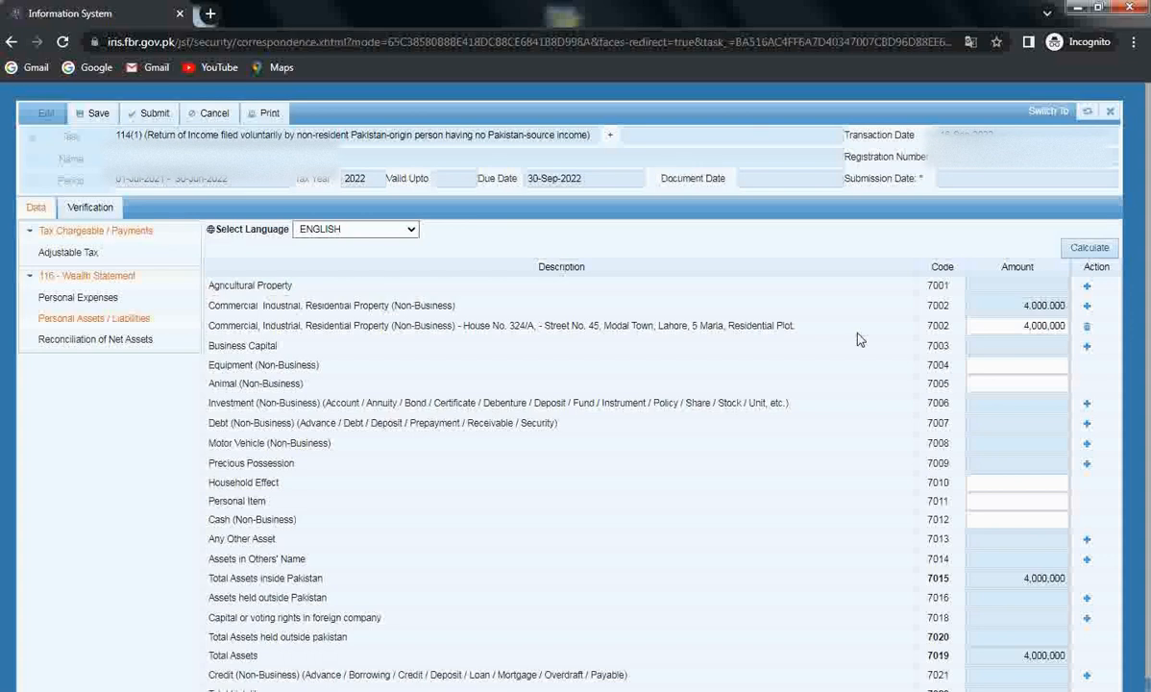
click(1087, 306)
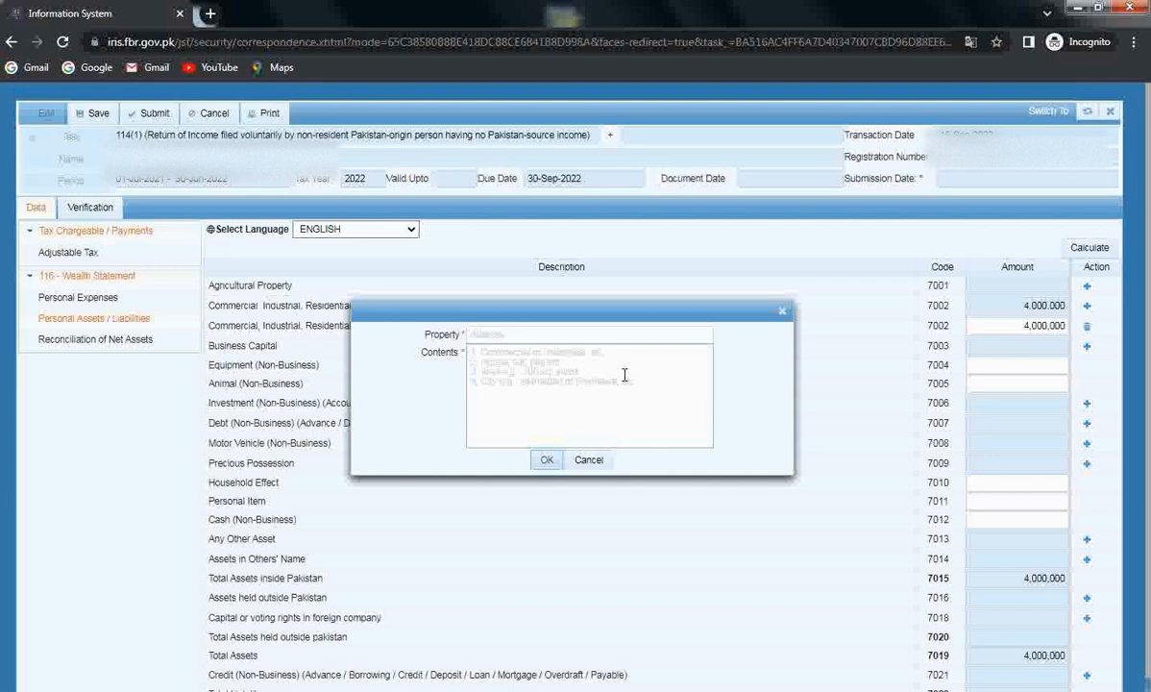
click(783, 313)
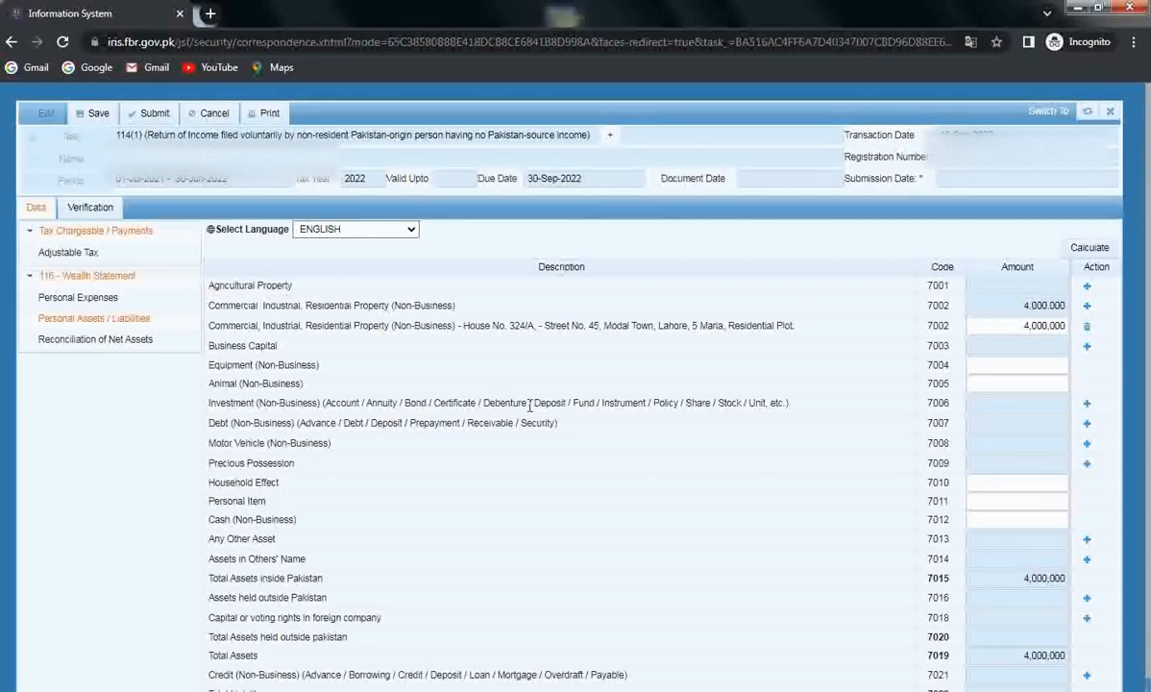
Add an Investment (Non-Business) entry with the bank account number and contents 'HBL, Modal Town Branch, Lahore'
click(1088, 404)
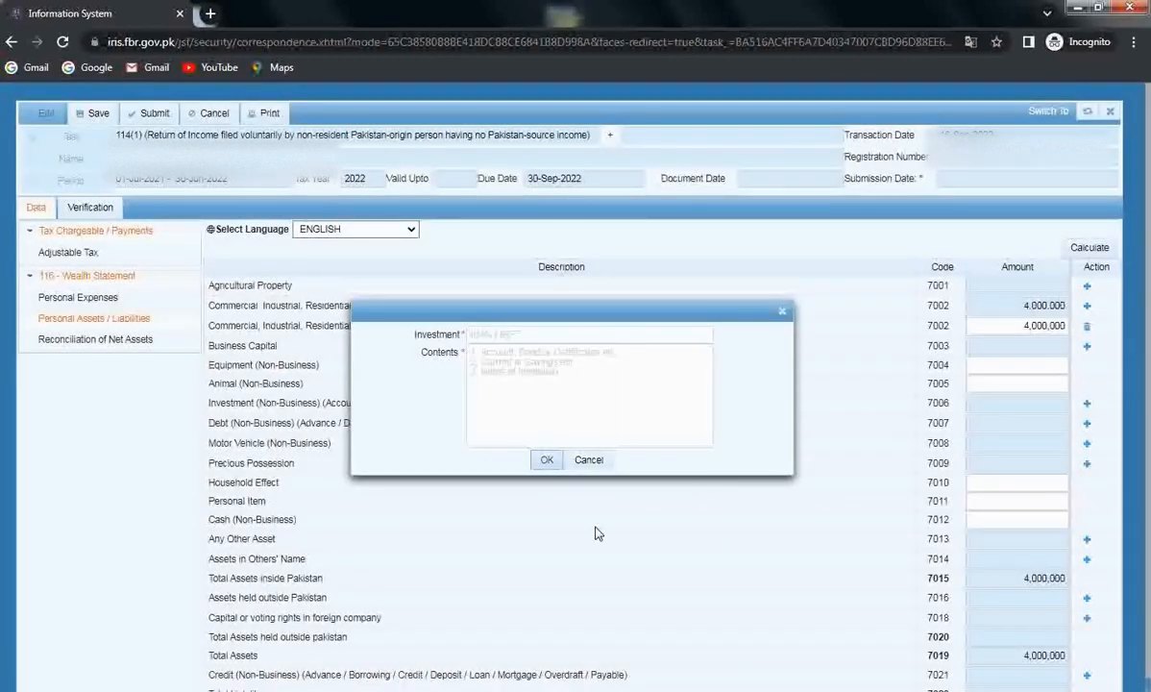
click(545, 332)
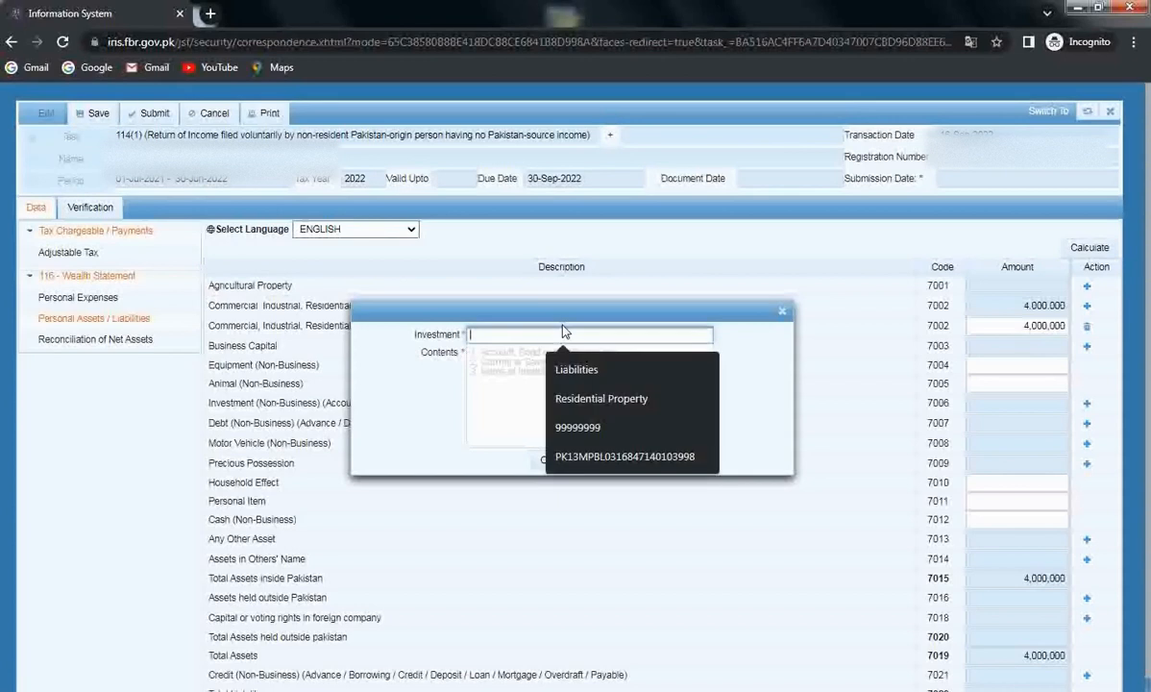
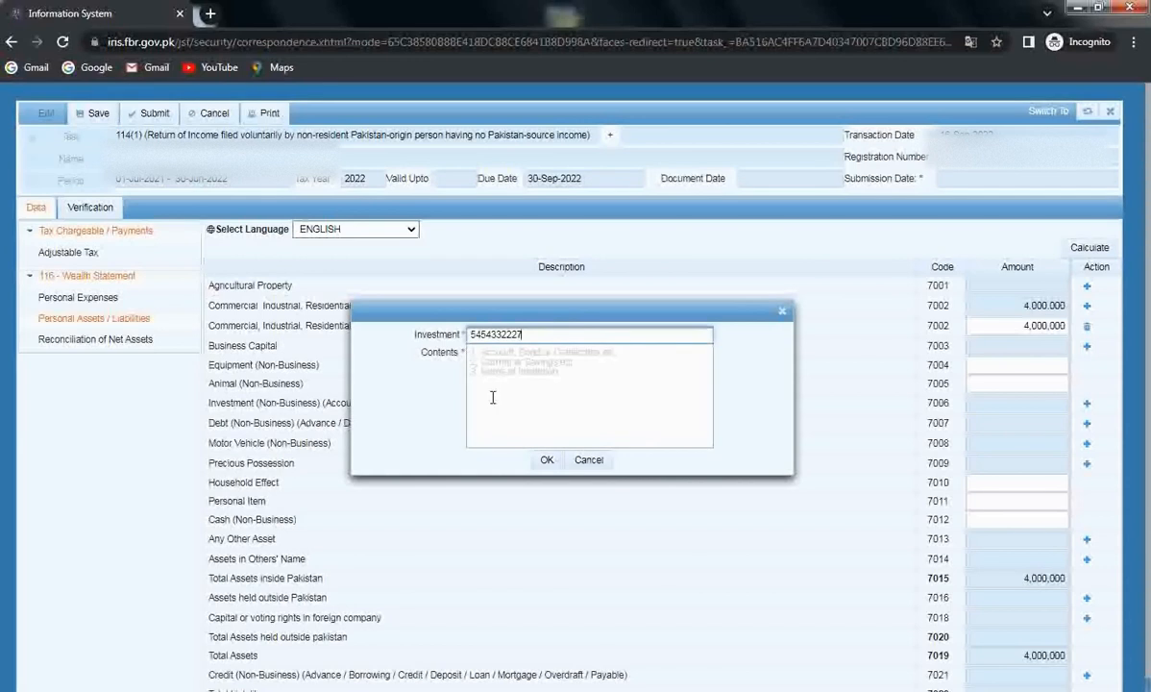
click(505, 354)
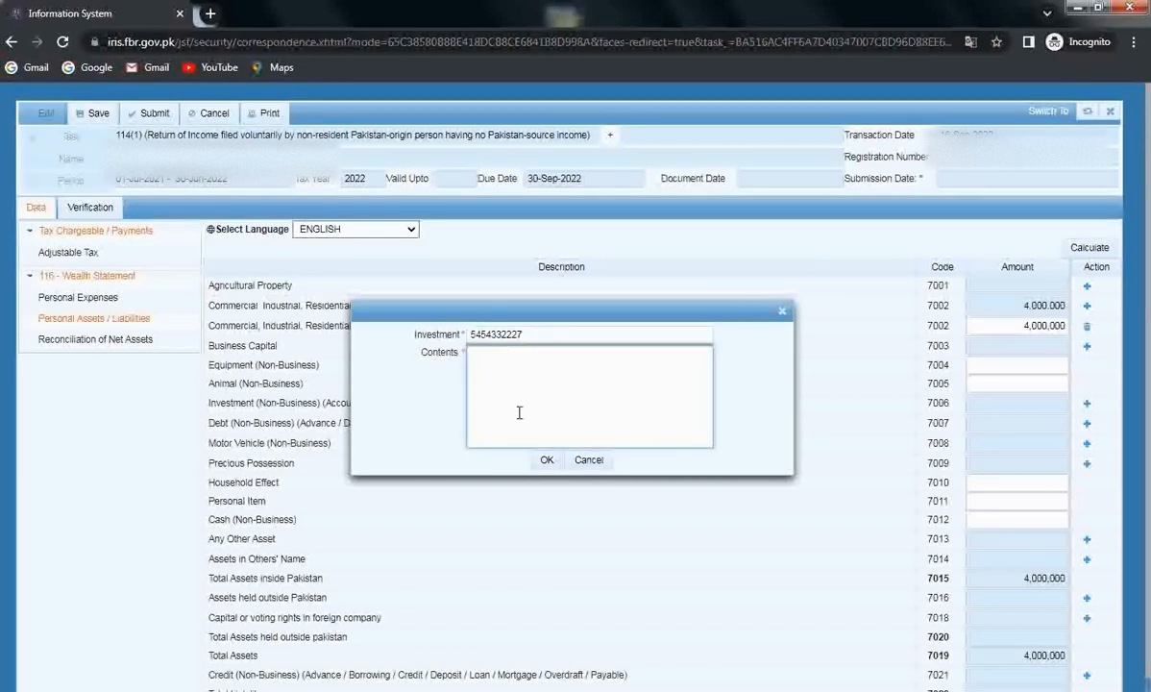
text(HE)
text(L, Modal Town Branch, Lahore,)
click(546, 461)
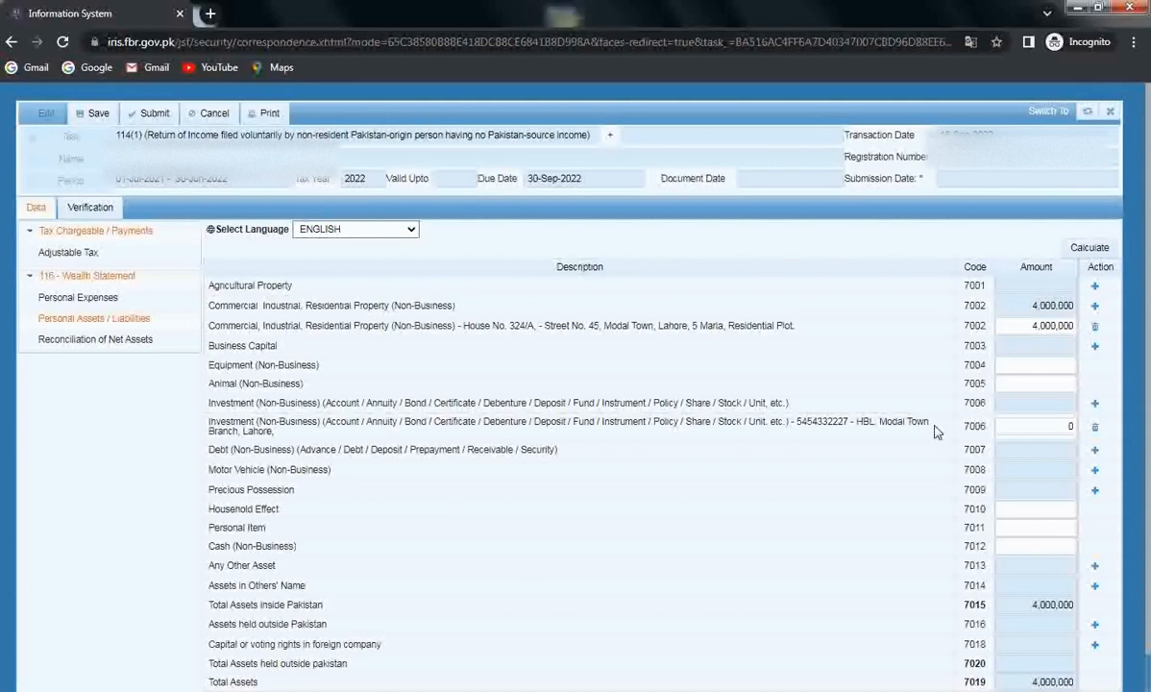
Set the 7006 HBL investment amount to 675,000 and recalculate the asset totals
click(997, 426)
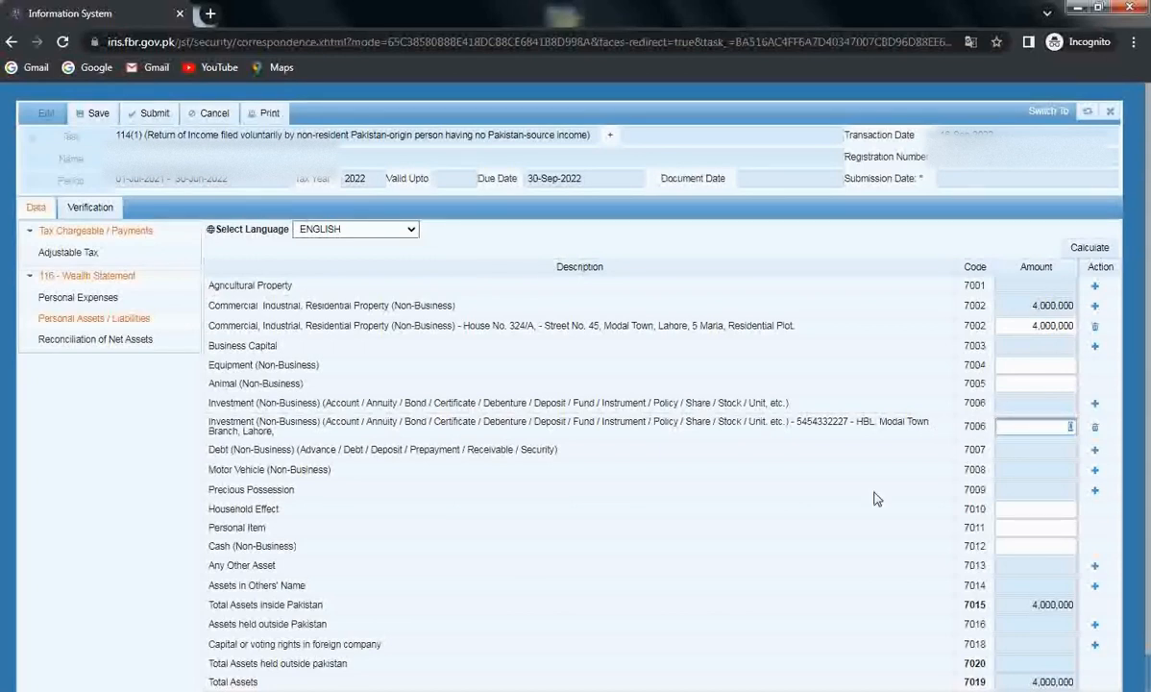
text(675000)
click(1086, 249)
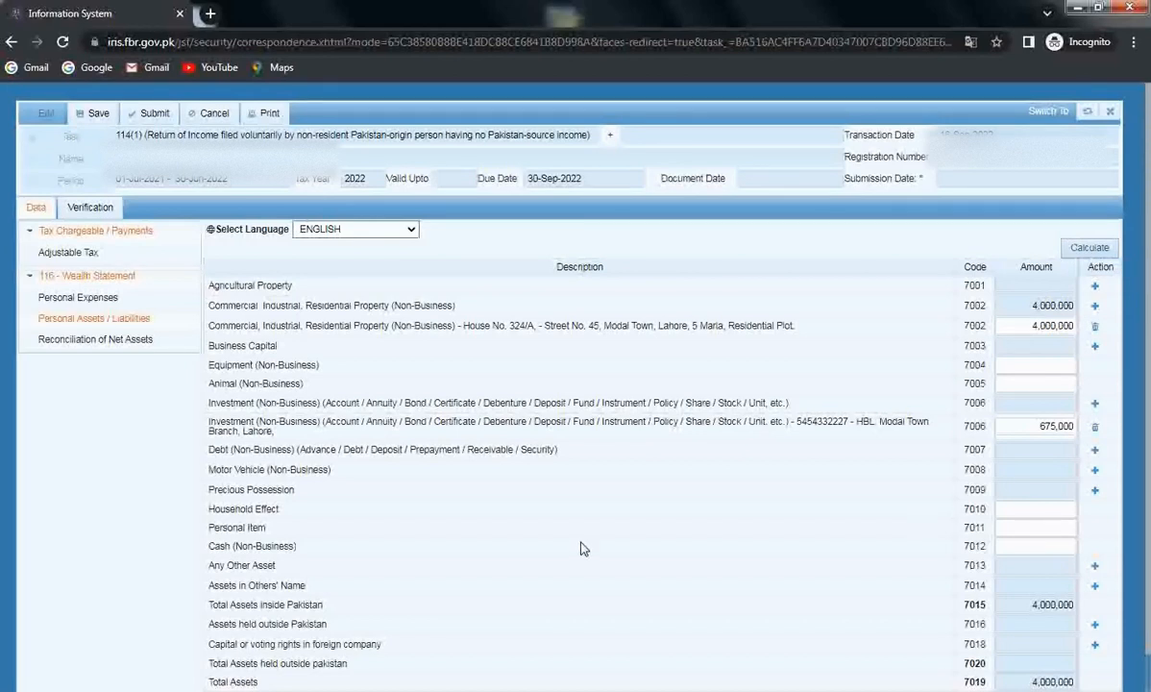
scroll(548, 522, down, 1)
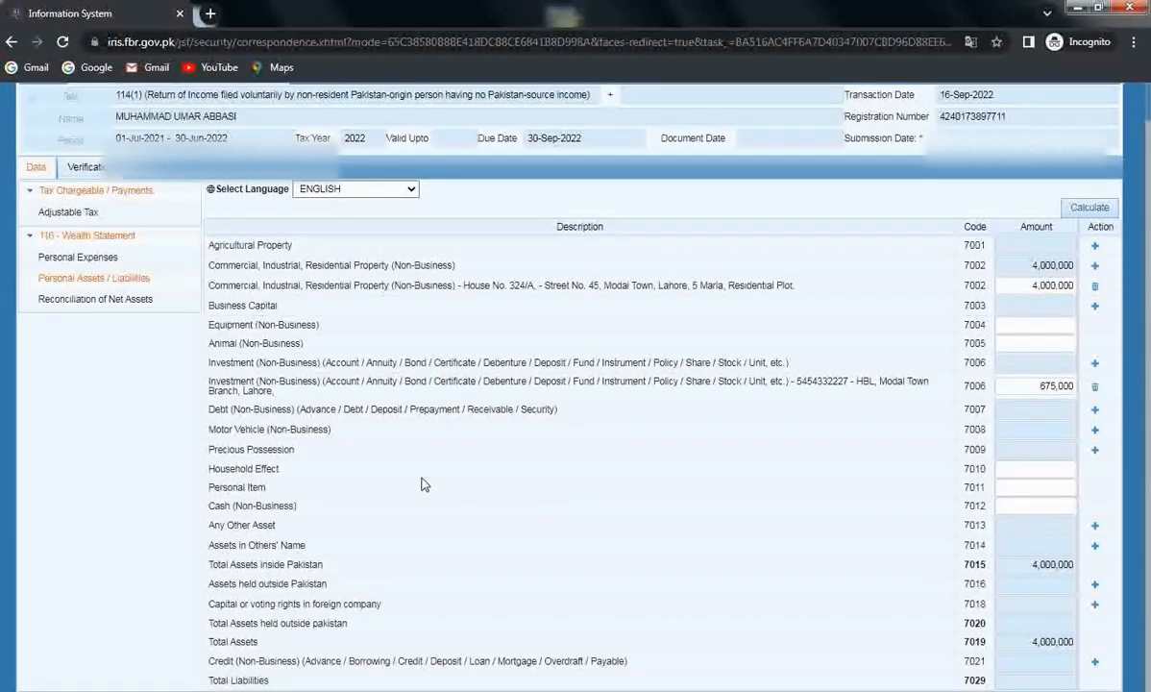
click(1094, 435)
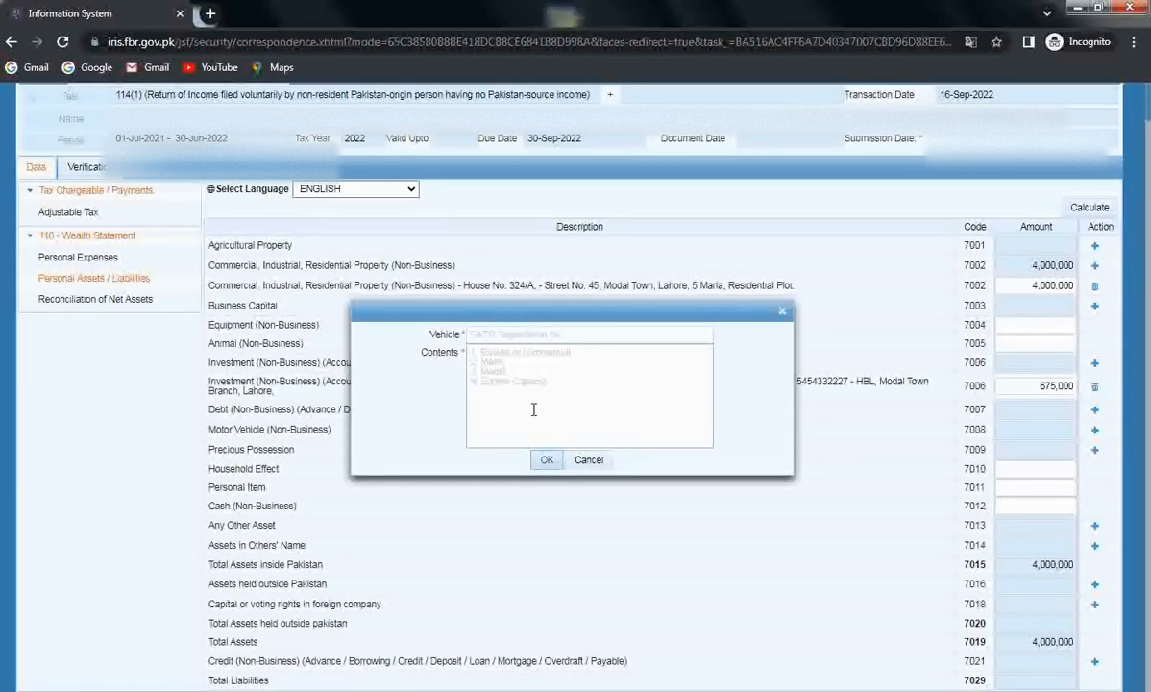
key(Escape)
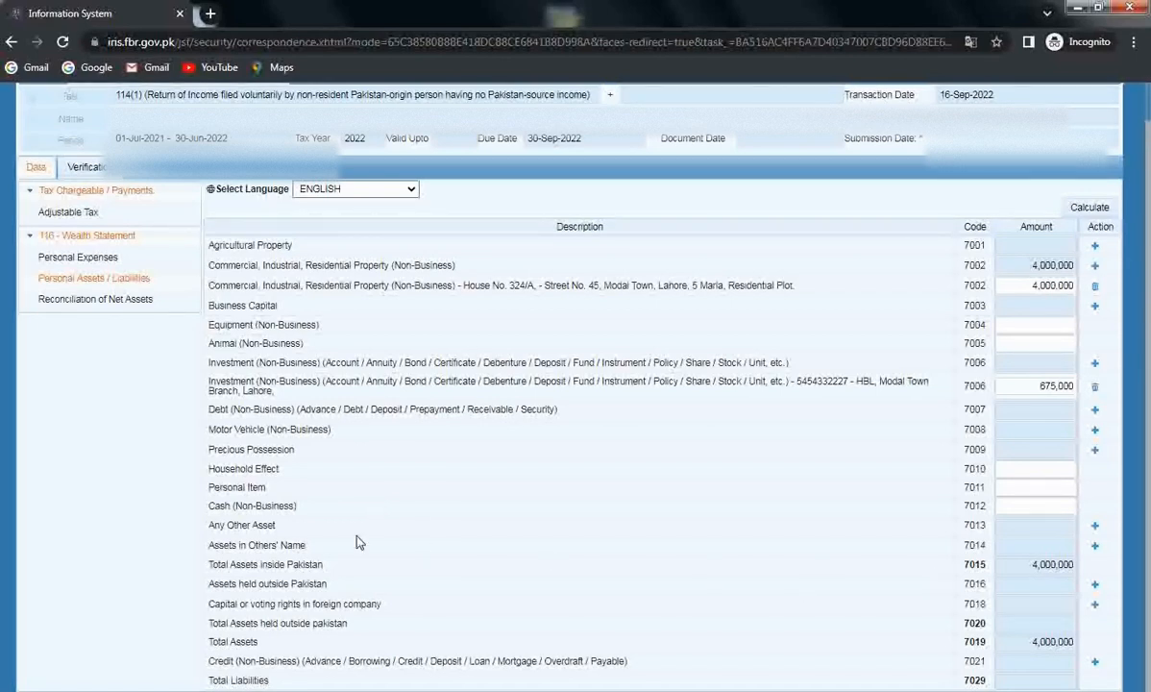
click(1010, 506)
click(1092, 500)
click(85, 300)
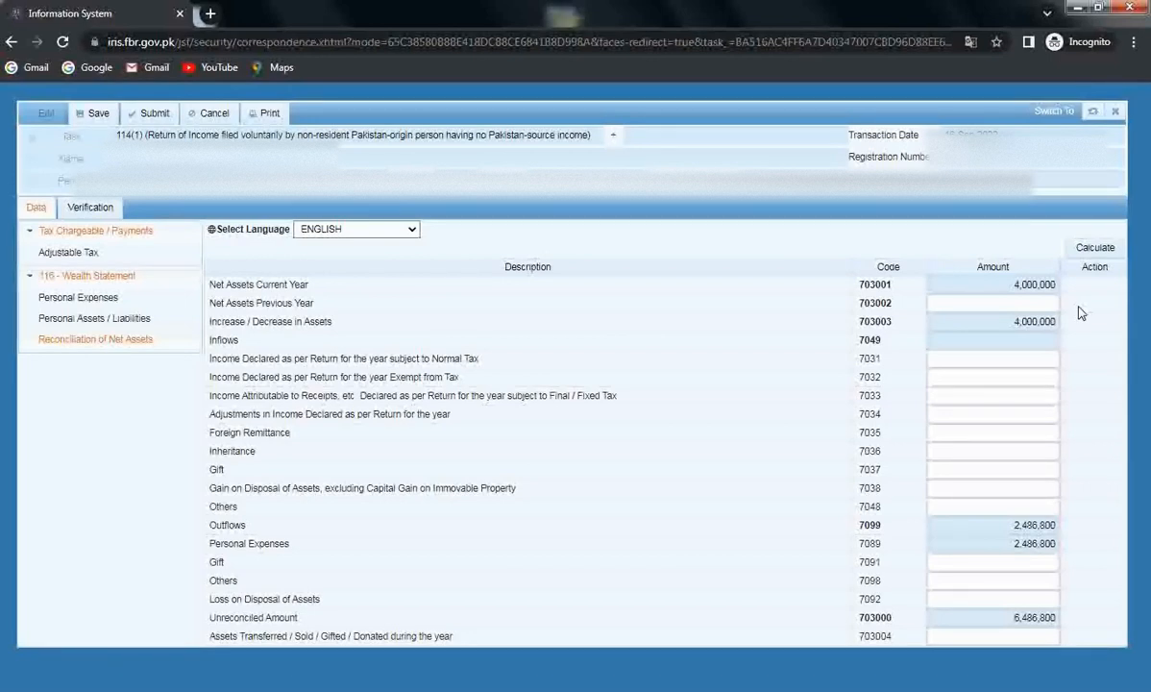
Enter 0 as Net Assets Previous Year (703002) and recalculate the reconciliation
click(993, 303)
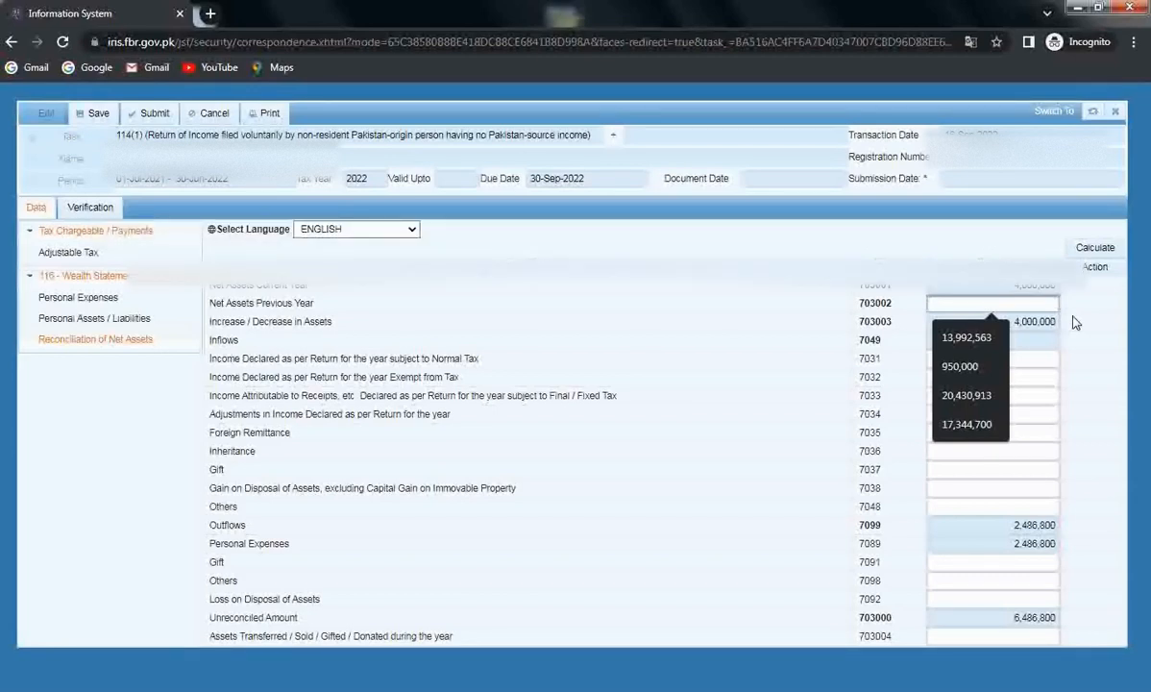
text(0)
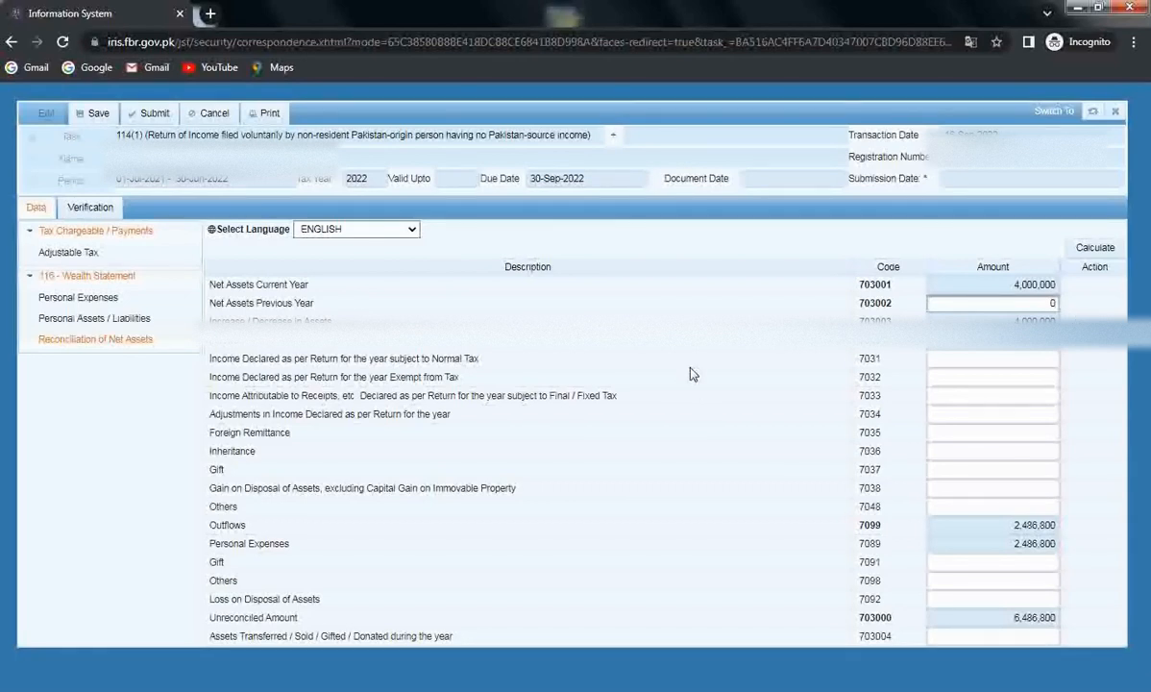
click(1094, 248)
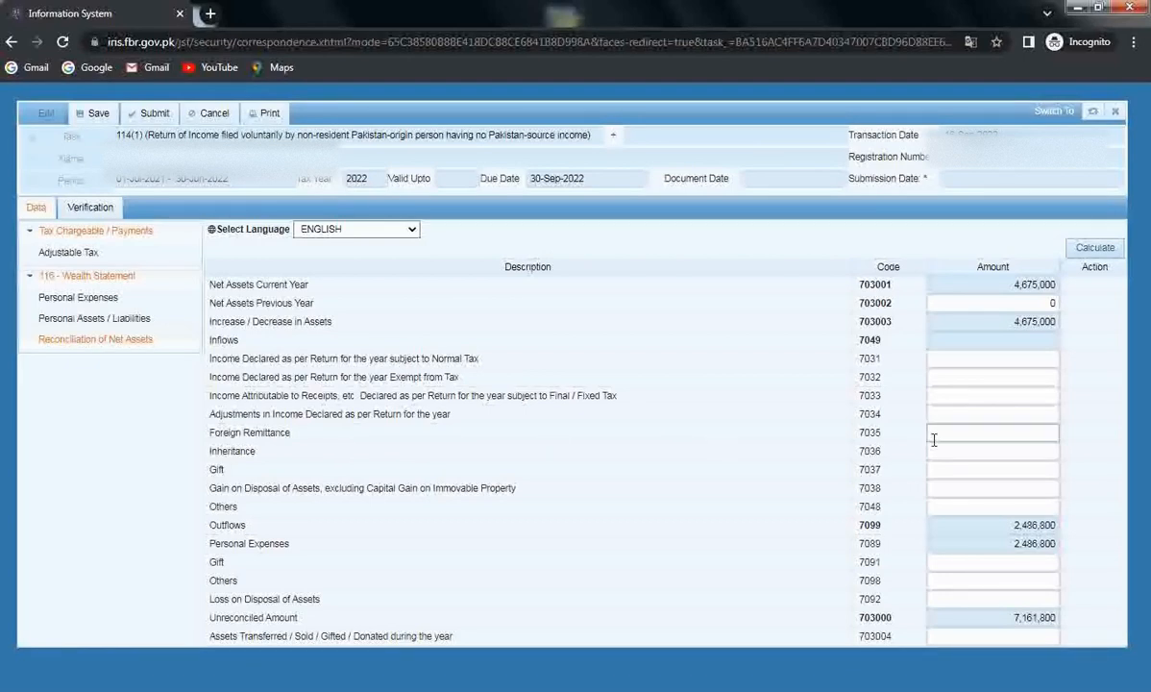
Enter 7,500,000 in the Foreign Remittance (7035) amount field and recalculate
click(977, 432)
click(1057, 432)
text(7500000)
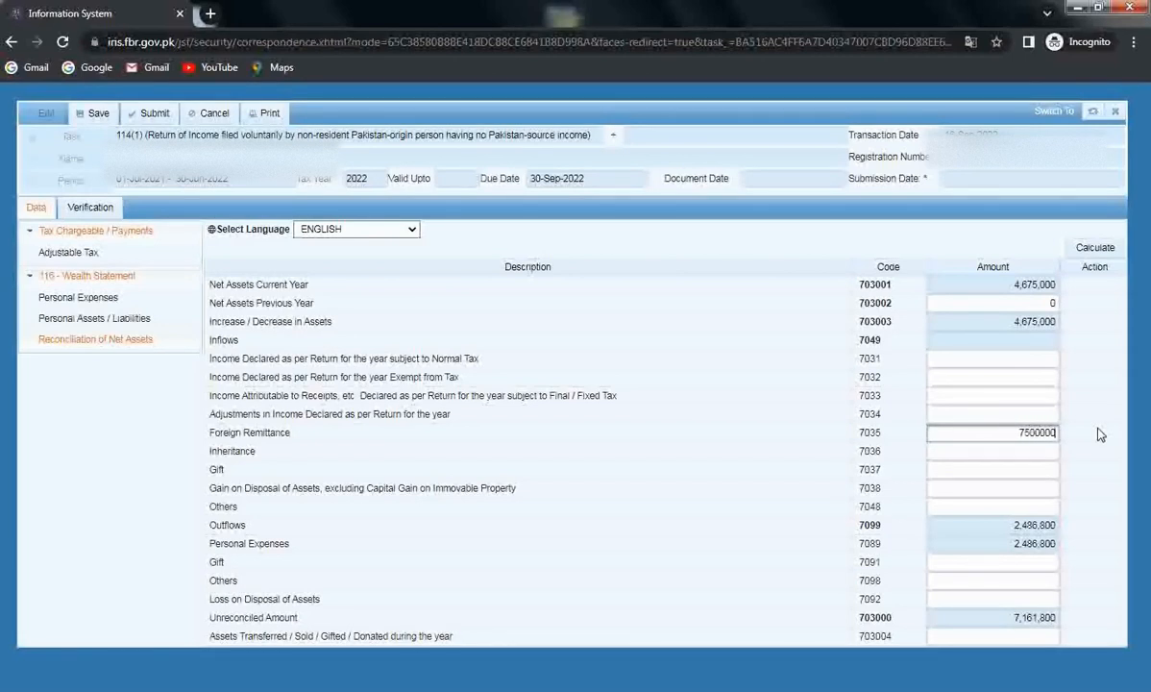
click(1092, 246)
click(1088, 246)
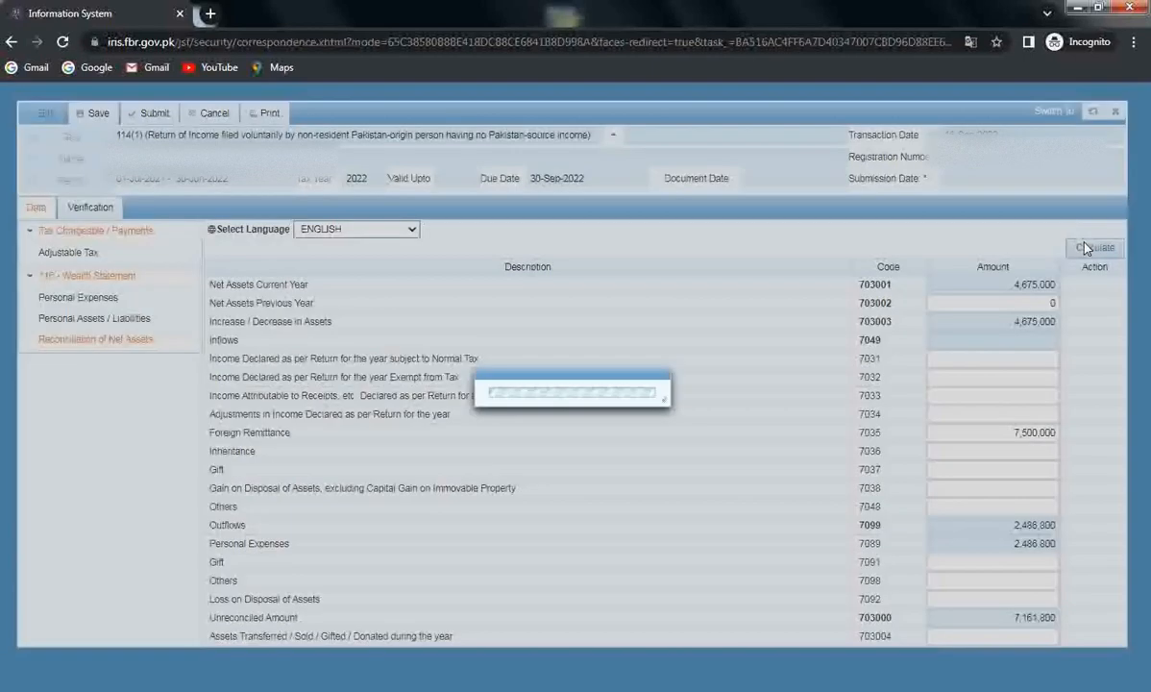
Recalculate again so inflows total 7,500,000 and the unreconciled amount becomes -338,200
click(1086, 249)
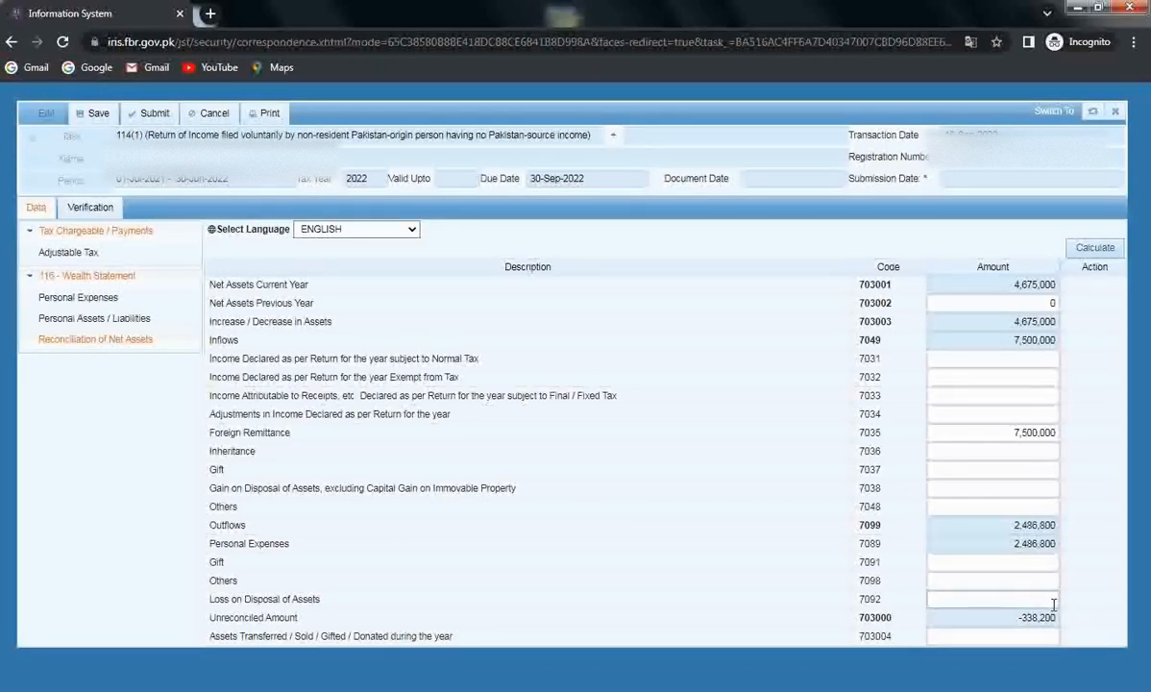
Note the -338,200 unreconciled amount and return to the Personal Assets / Liabilities schedule
drag(1018, 617, 1086, 621)
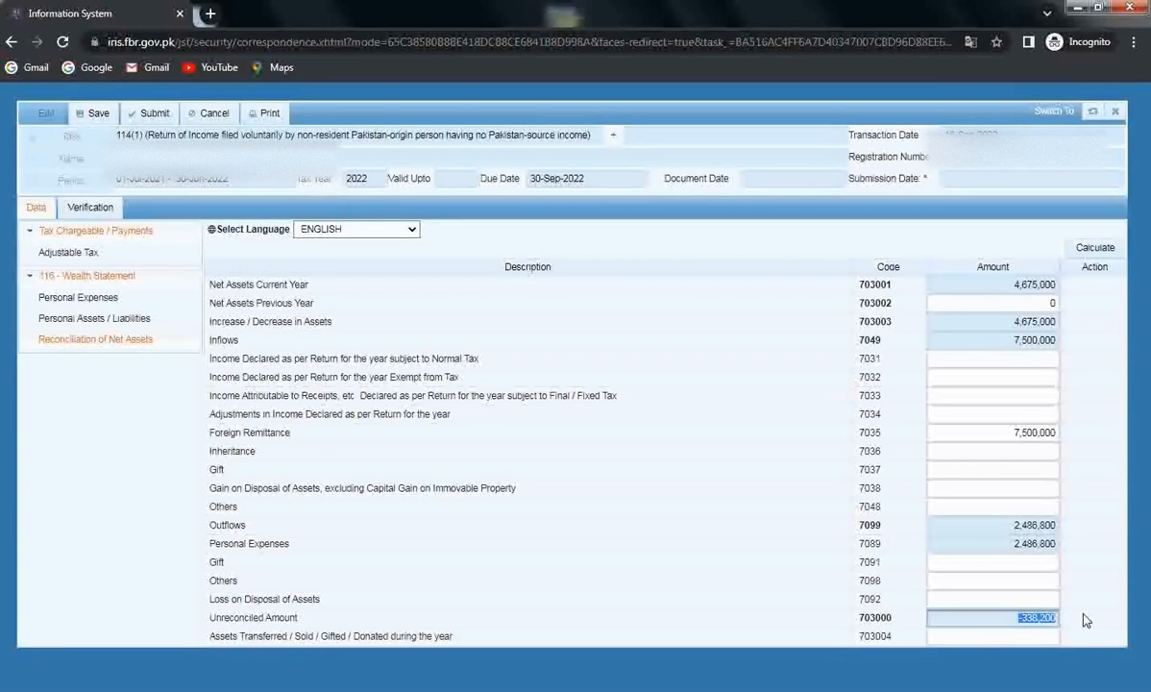
click(1024, 618)
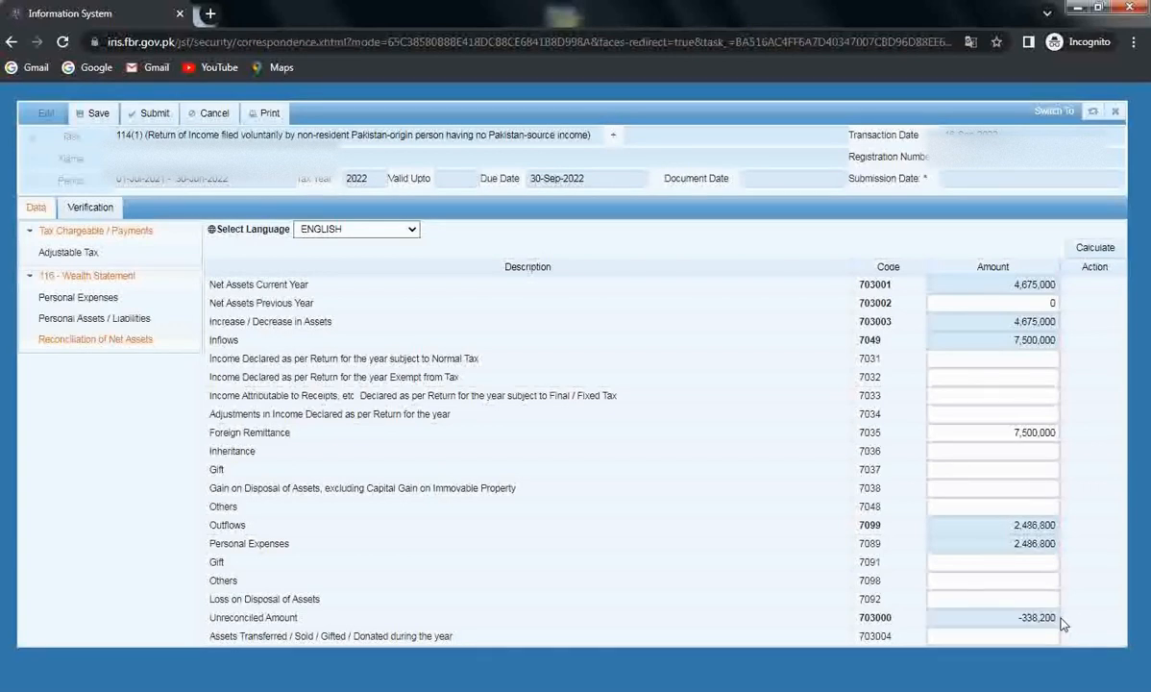
drag(1022, 618, 1072, 624)
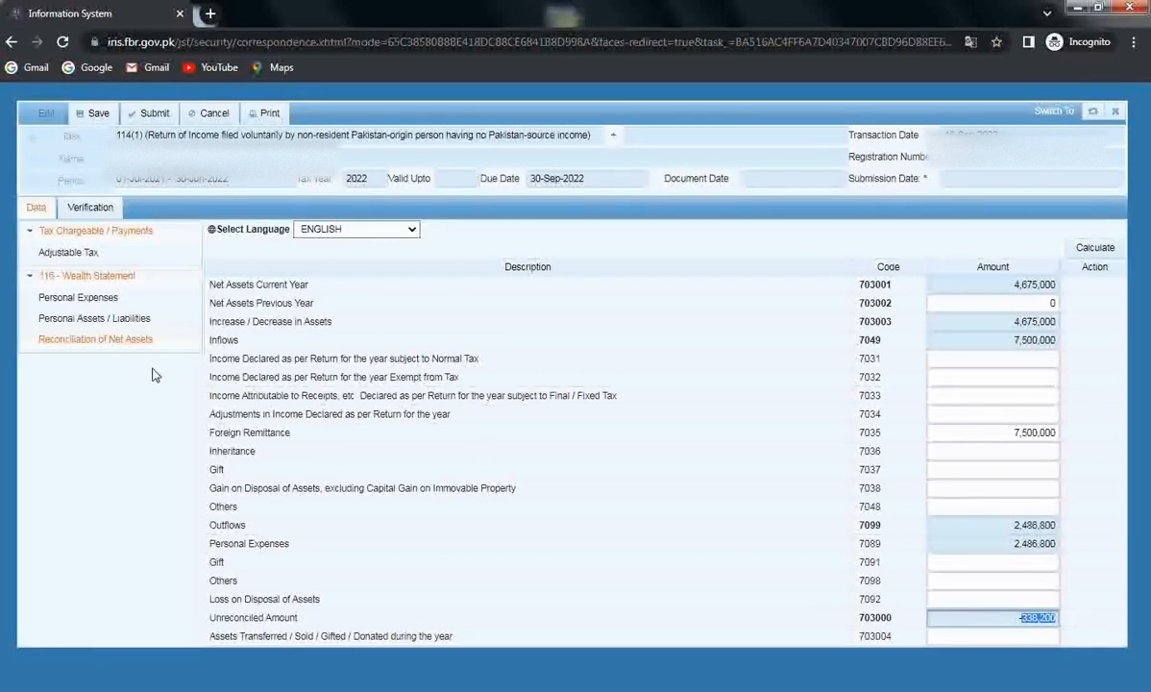
click(123, 327)
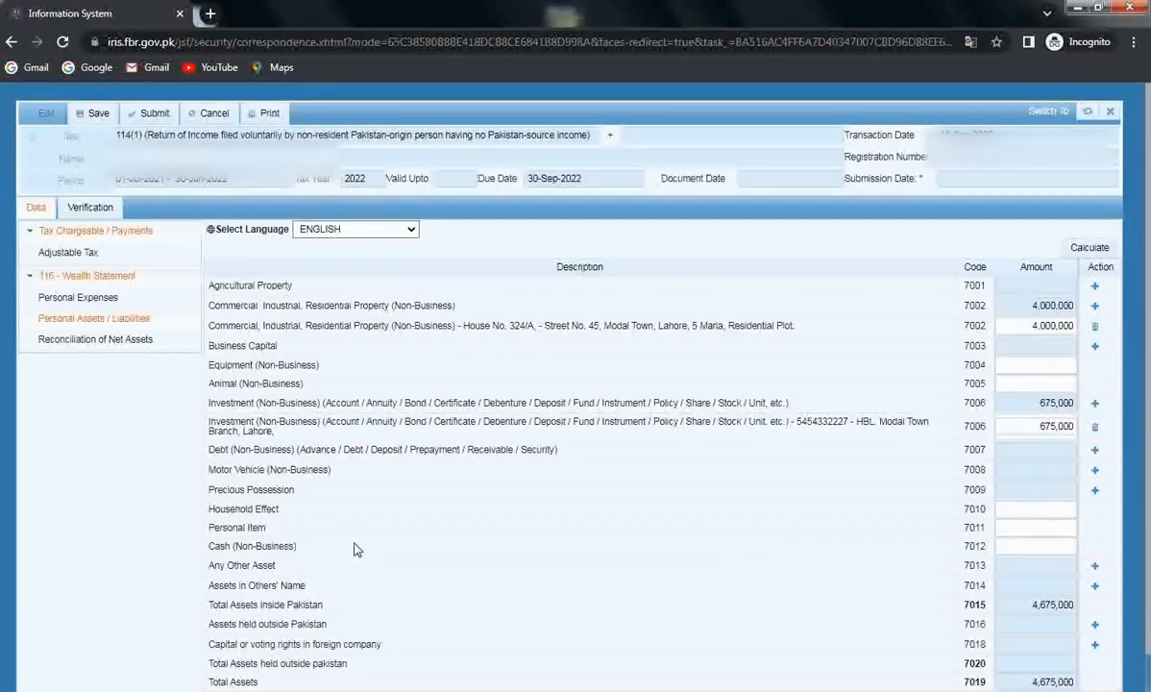
Enter 338,200 as Cash (Non-Business) 7012 and recalculate, bringing the unreconciled amount to 0
click(1029, 547)
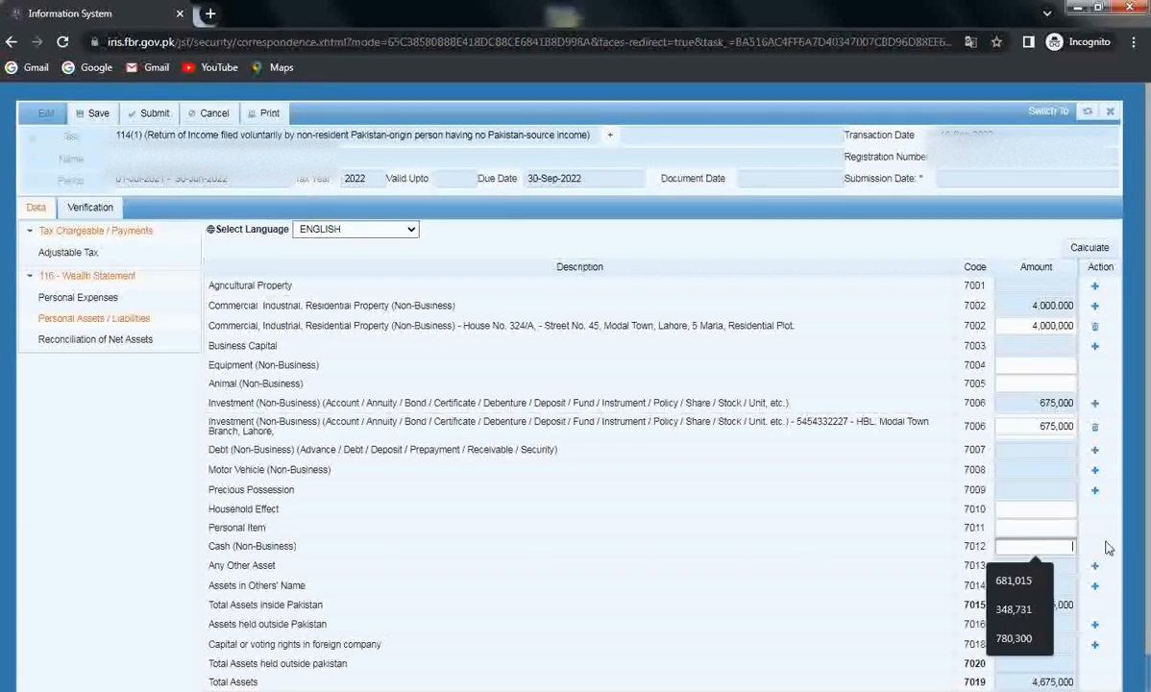
text(338,200)
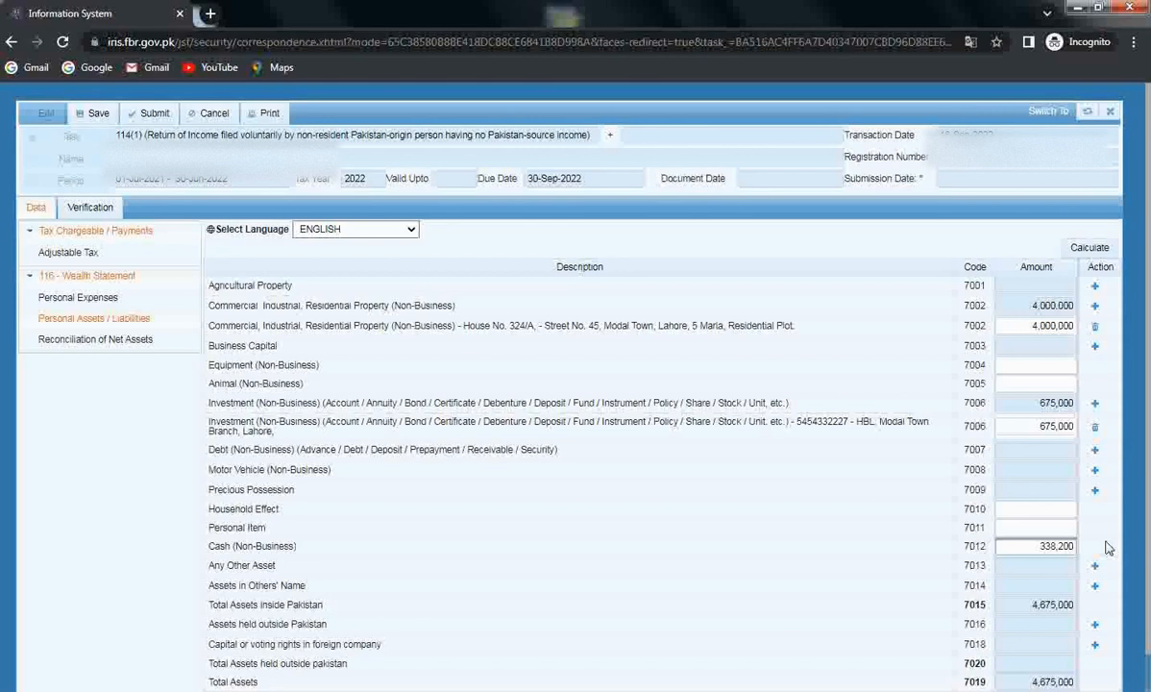
click(1086, 249)
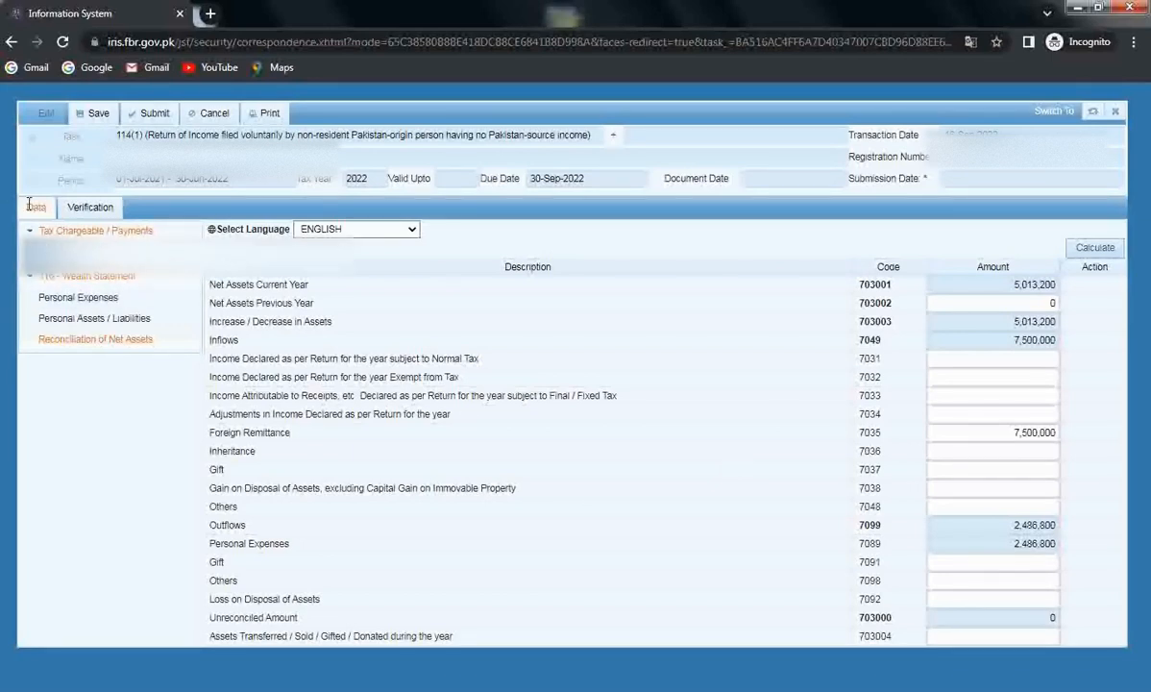
On the Verification tab, enter the declaration PIN and verify it successfully
click(73, 208)
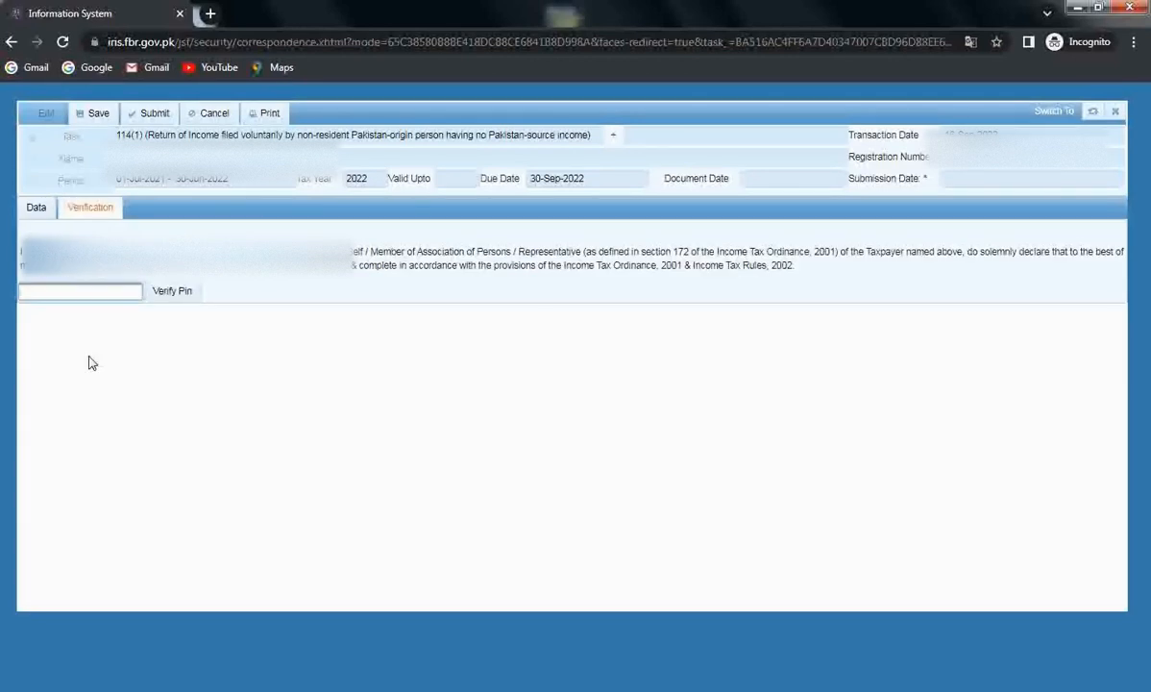
text(1234)
click(173, 290)
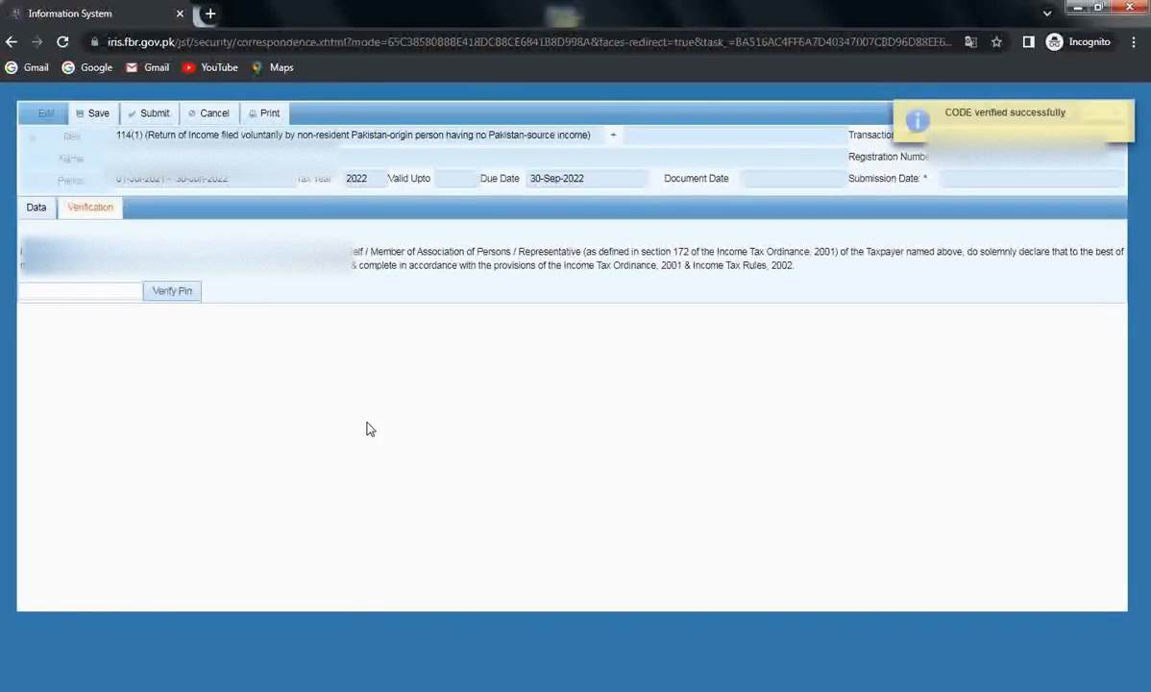